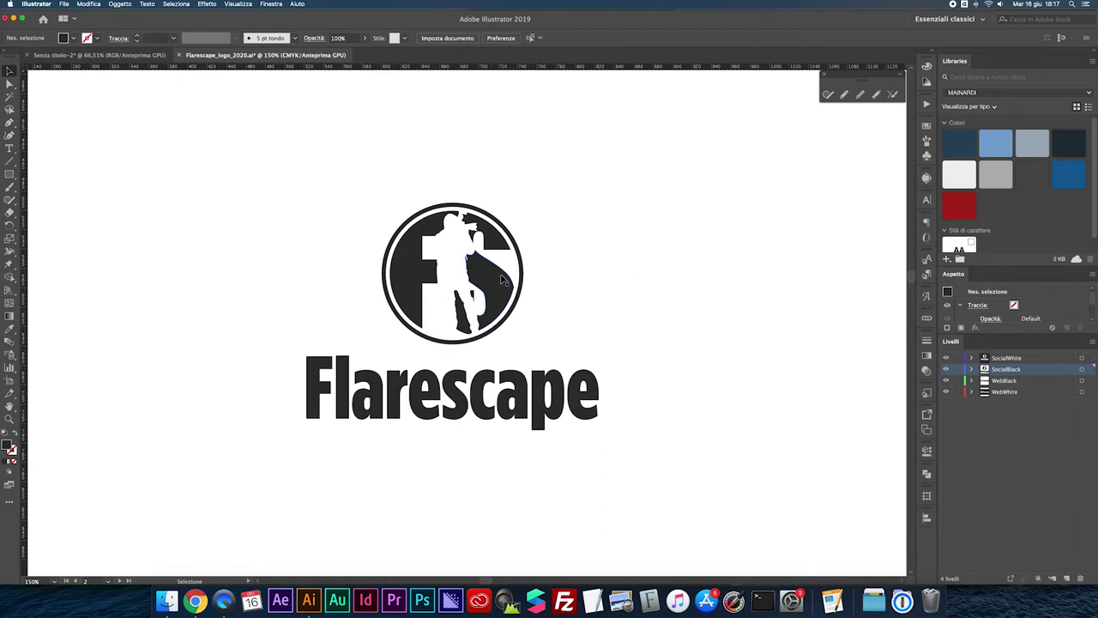
Step: Select the Flarescape logo group and switch to the Eyedropper tool
left_click(459, 252)
key("i")
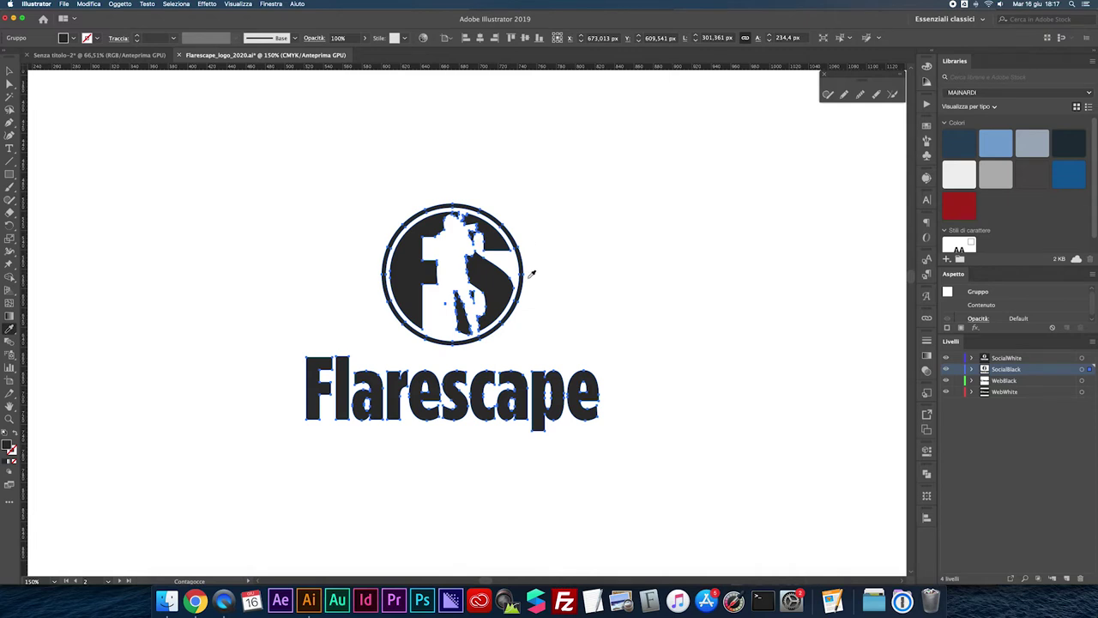
Step: Fill the logo with white sampled from the artboard and nudge it slightly down
left_click(669, 192)
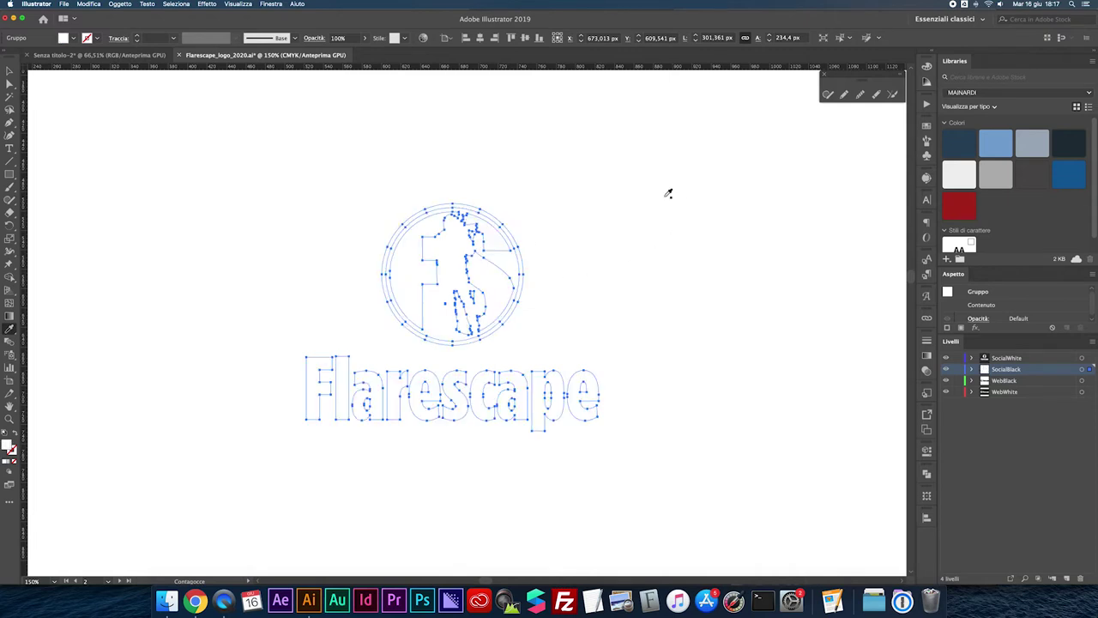
key("v")
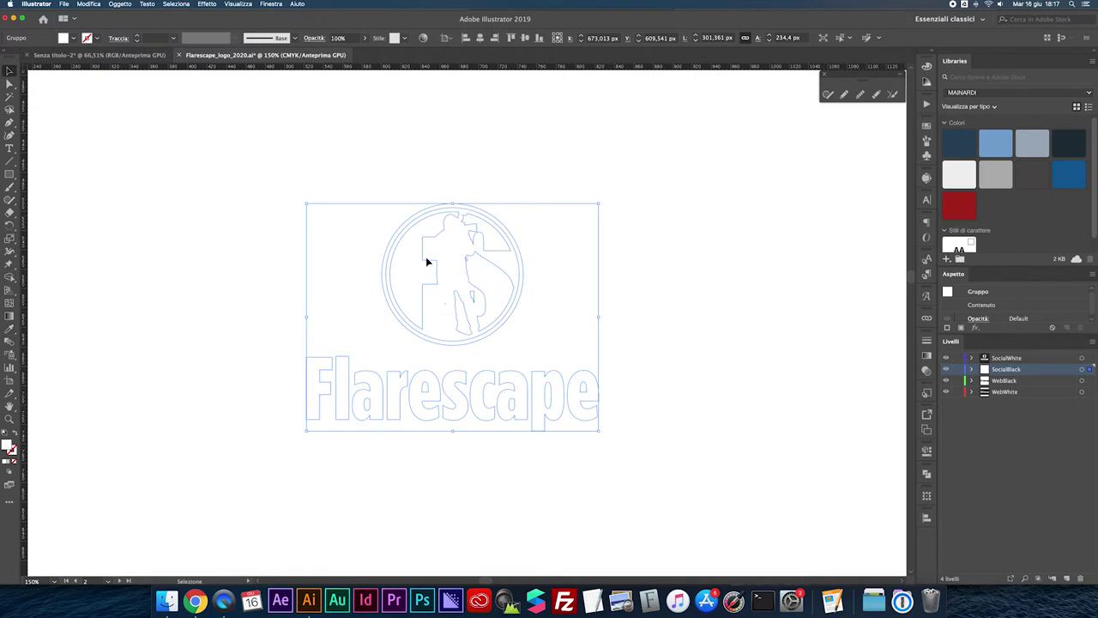
left_click_drag(449, 225, 449, 229)
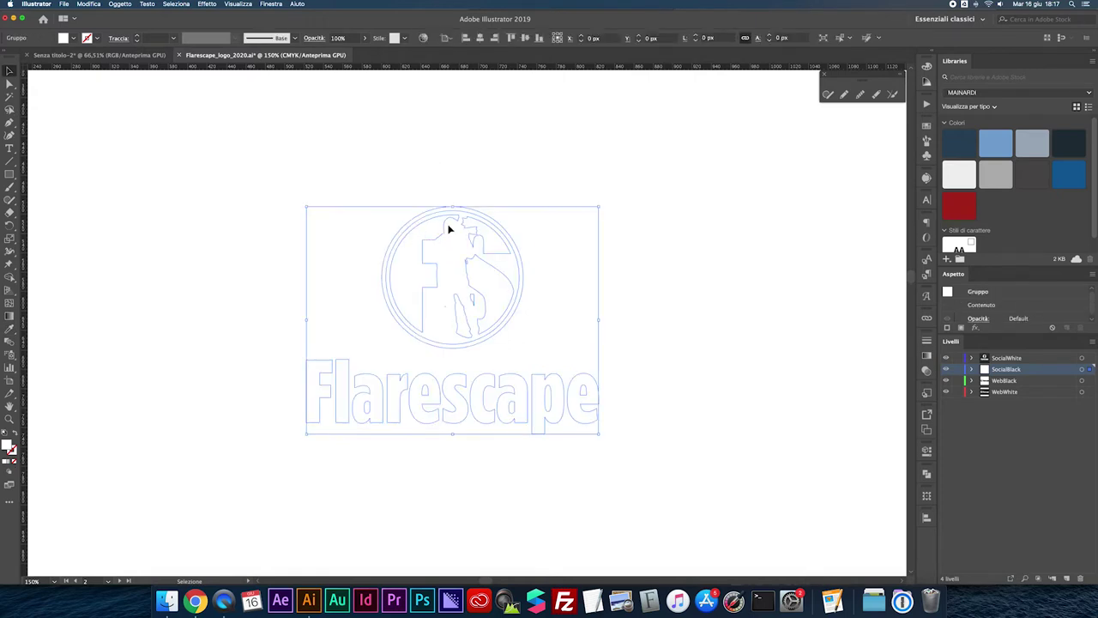
left_click(207, 4)
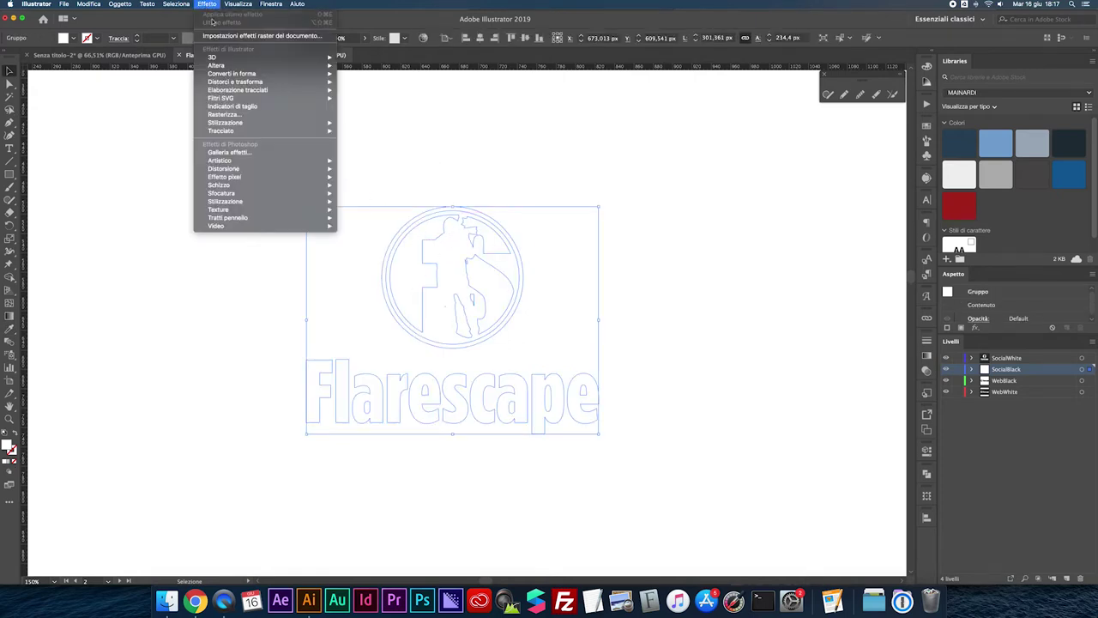
mouse_move(225, 123)
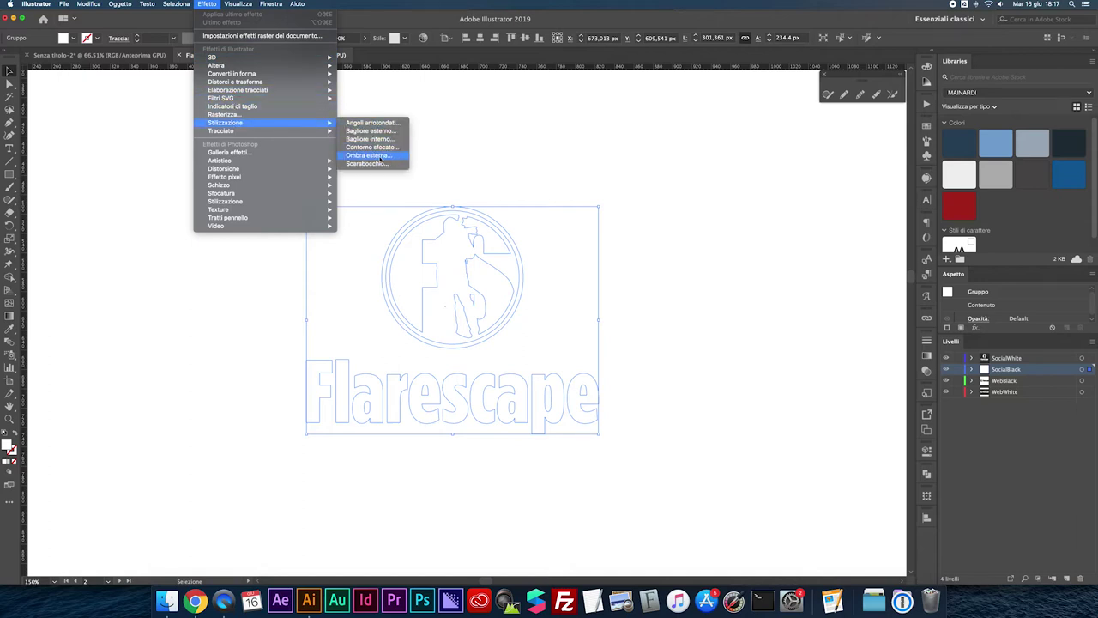
Step: Open the Drop Shadow (Ombra esterna) effect with preview and try horizontal offsets
left_click(371, 156)
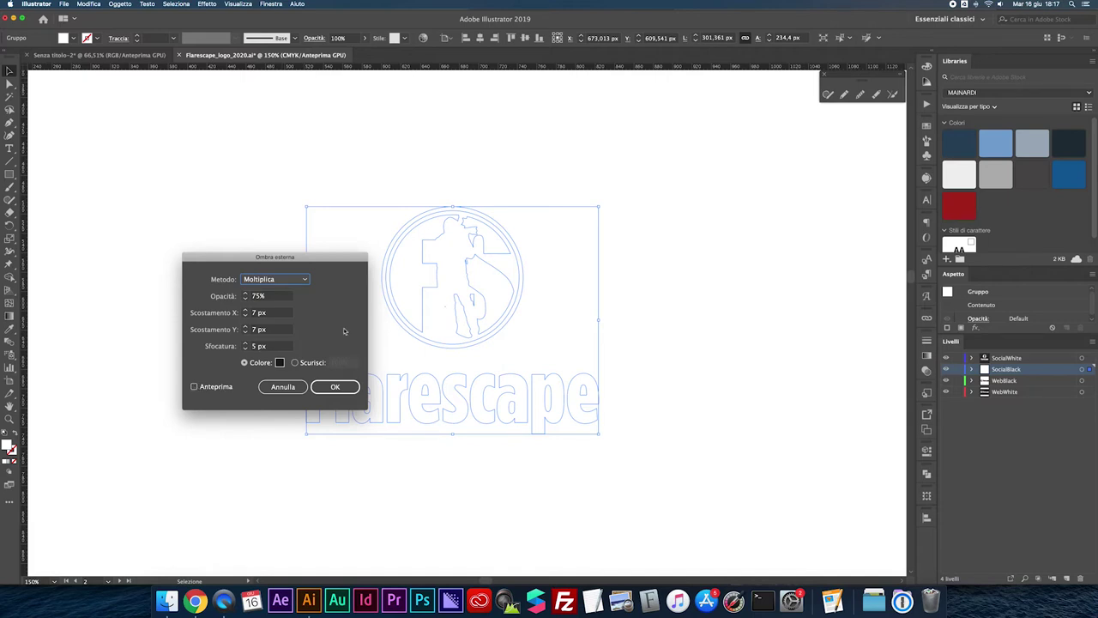
left_click(217, 387)
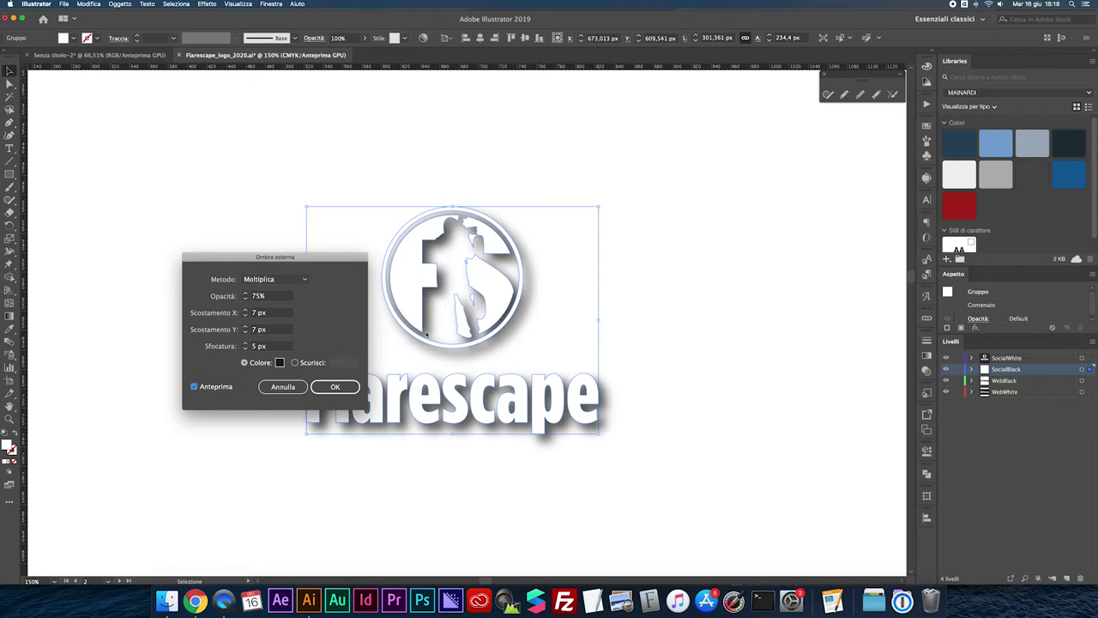
left_click_drag(315, 266, 255, 231)
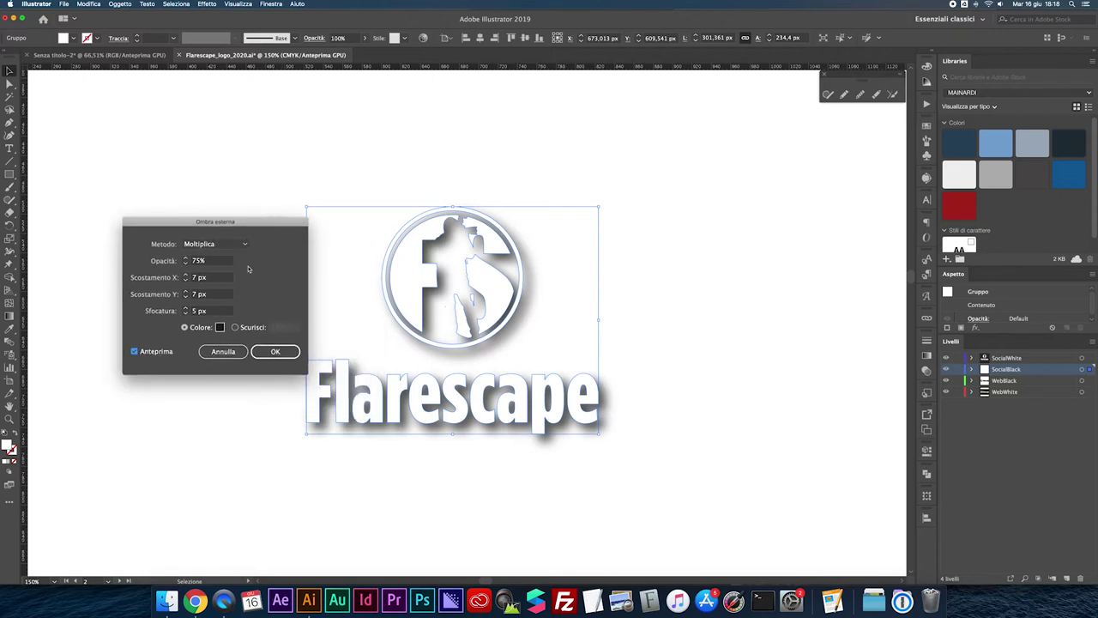
left_click(185, 275)
left_click(185, 275)
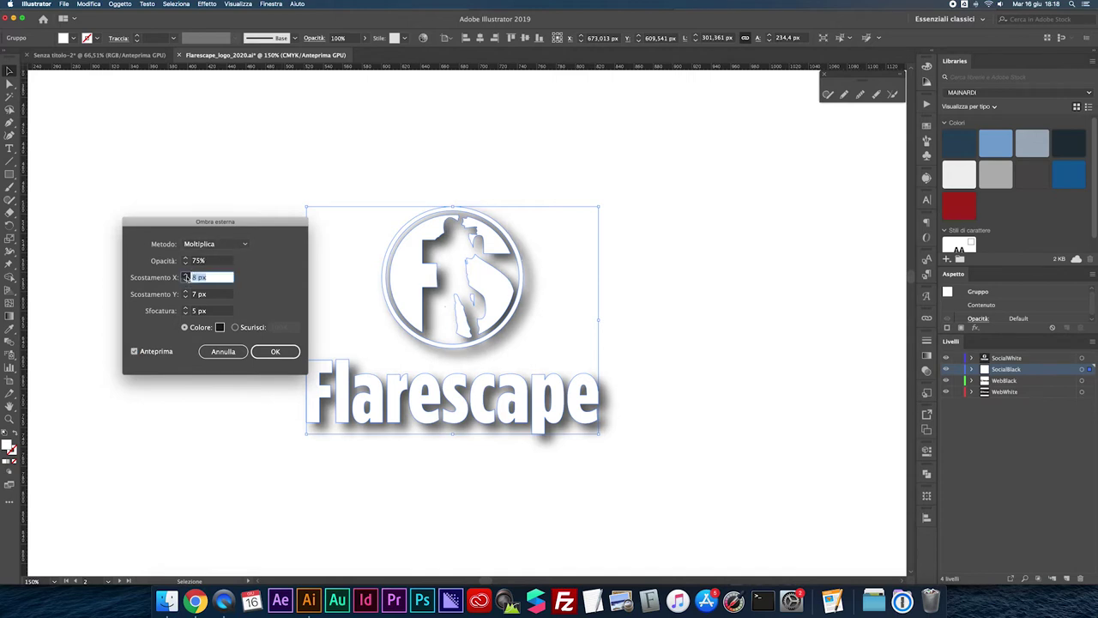
left_click(185, 275)
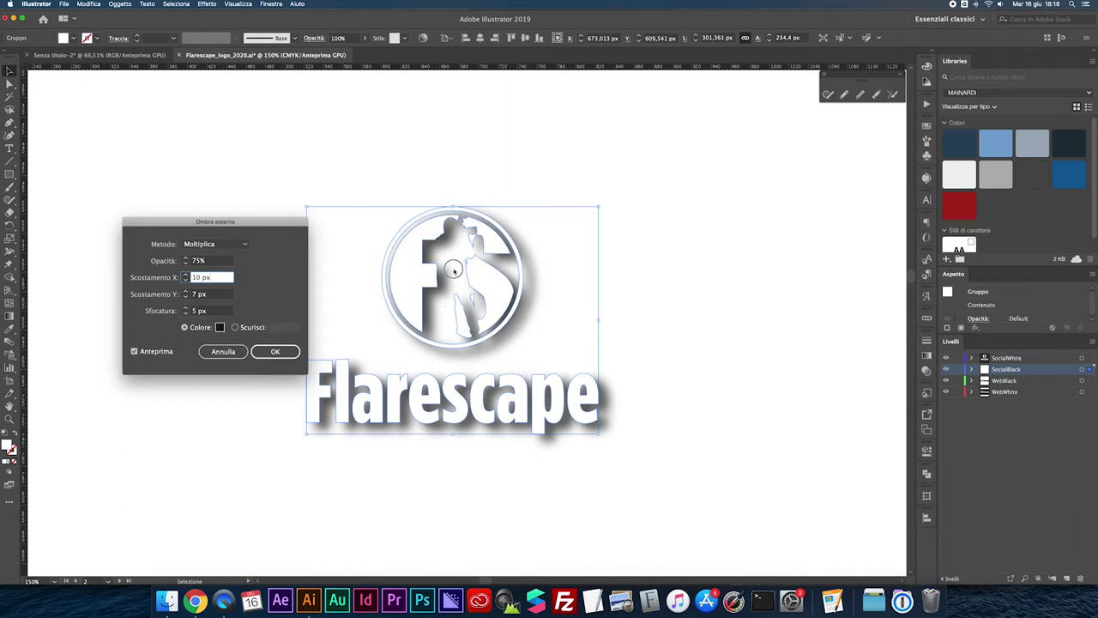
left_click(185, 280)
left_click(185, 281)
left_click(185, 281)
left_click(186, 281)
left_click(185, 281)
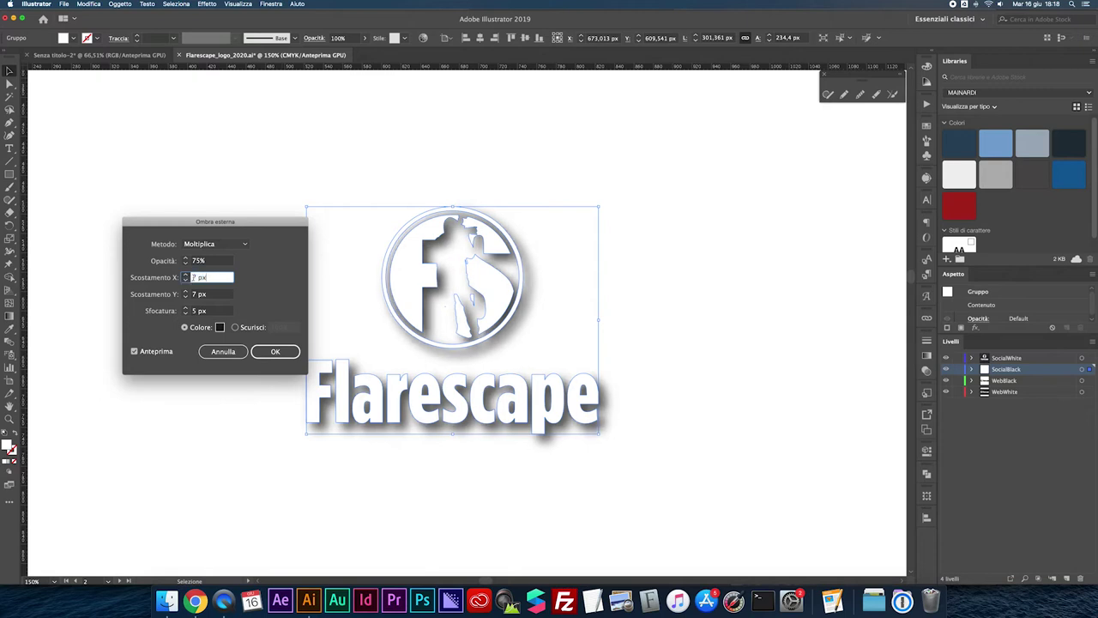
Step: Set the shadow blur to 3 px and both offsets to 5 px
left_click(186, 314)
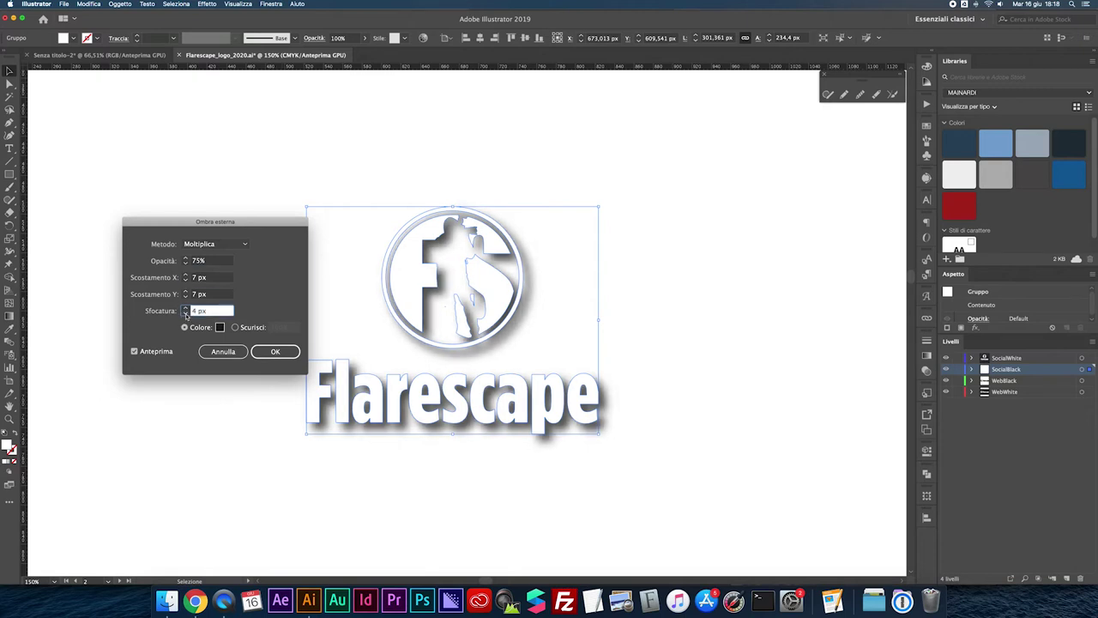
left_click(186, 314)
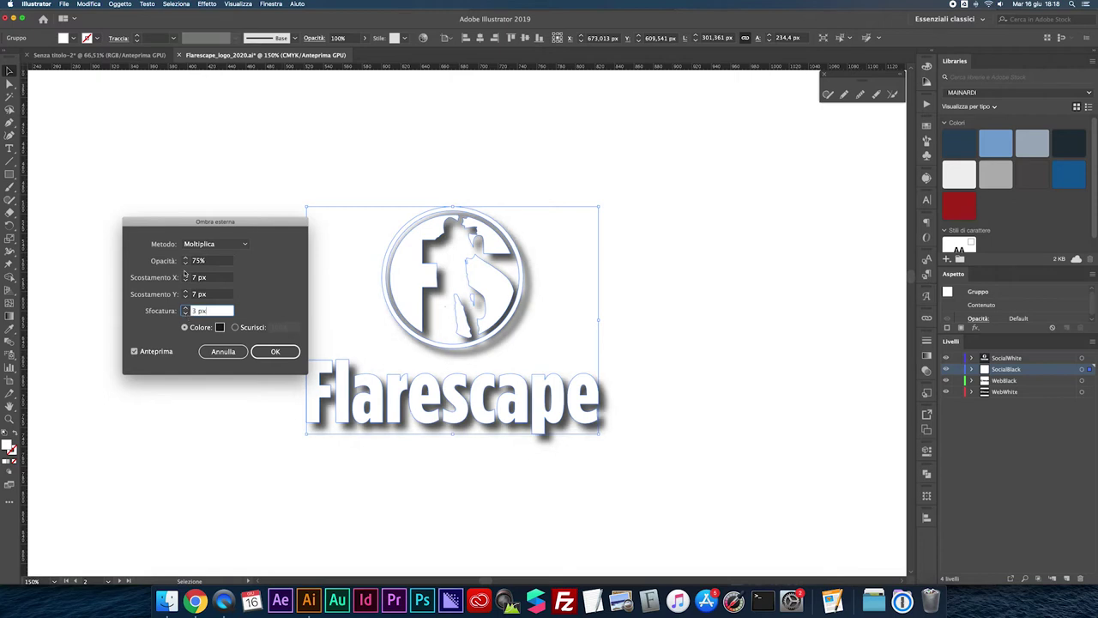
left_click(185, 281)
left_click(185, 281)
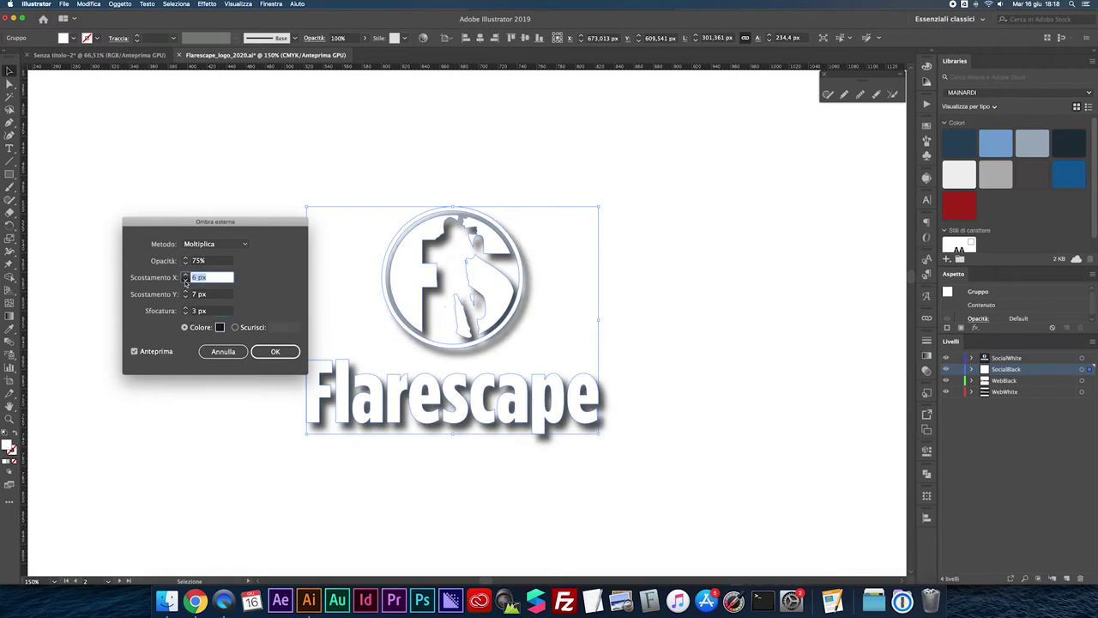
left_click(185, 296)
left_click(186, 296)
left_click(185, 296)
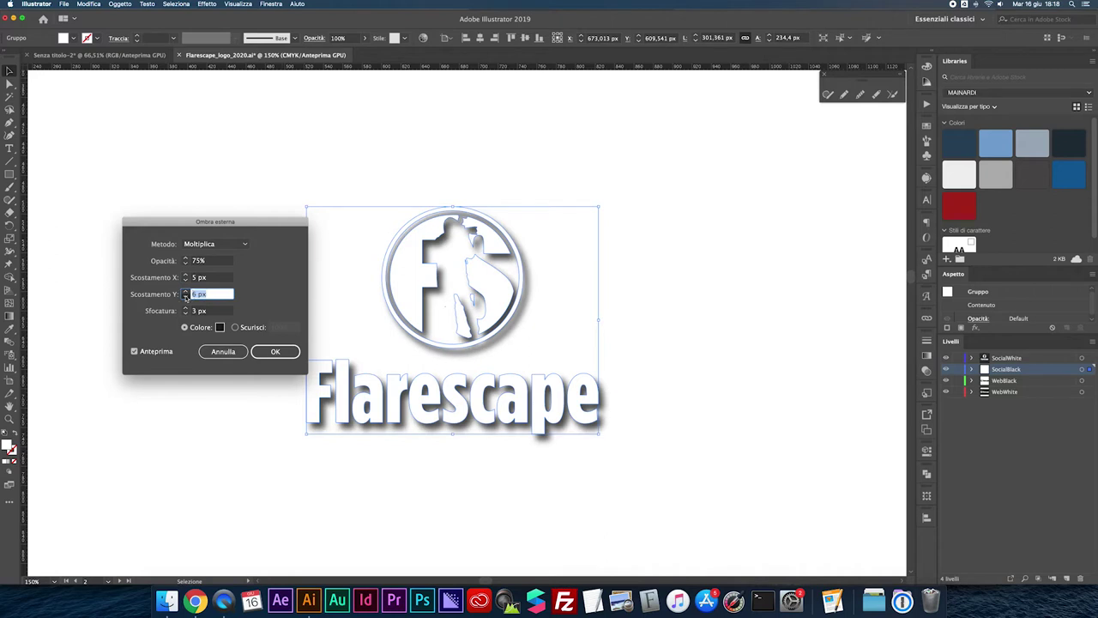
Step: Set the shadow opacity to 40% and confirm the drop shadow
left_click(184, 261)
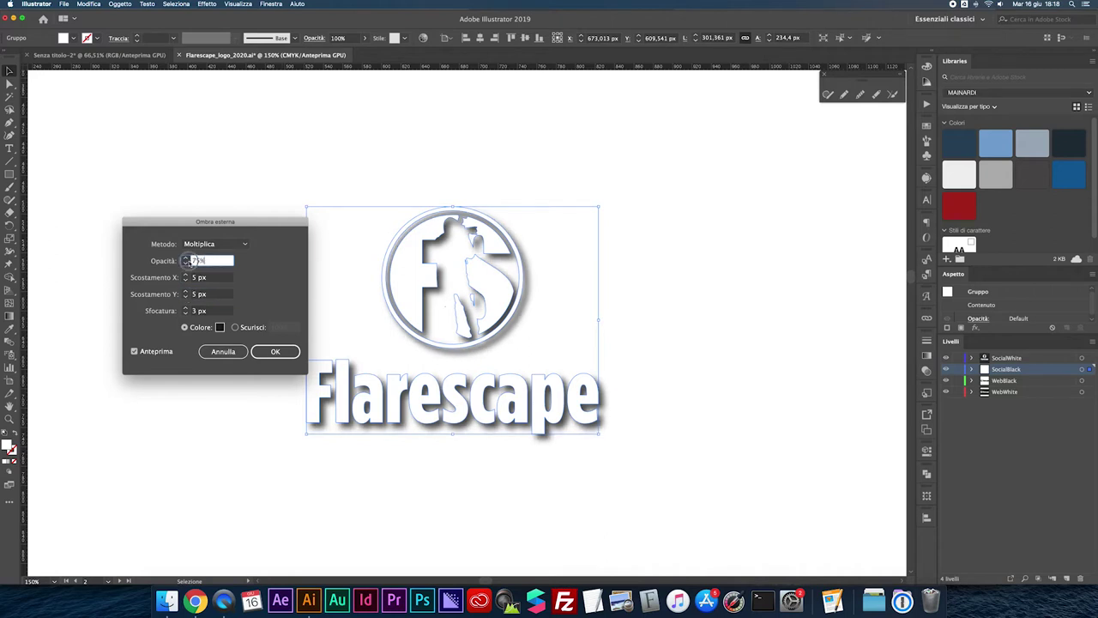
type("40")
key("Tab")
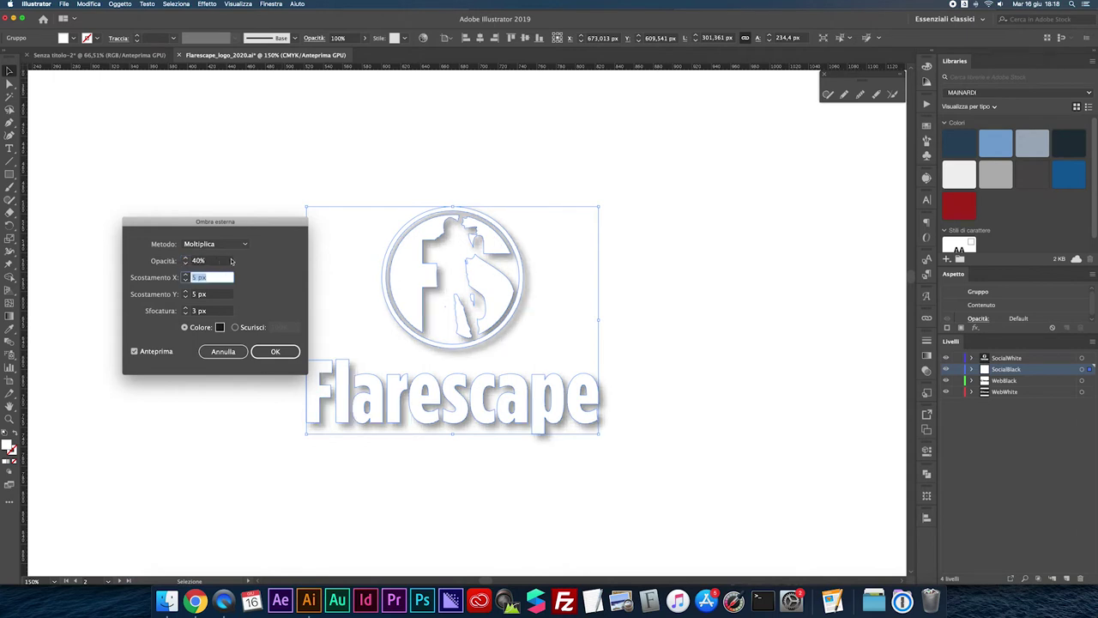
left_click_drag(245, 228, 208, 214)
left_click(238, 338)
left_click(409, 161)
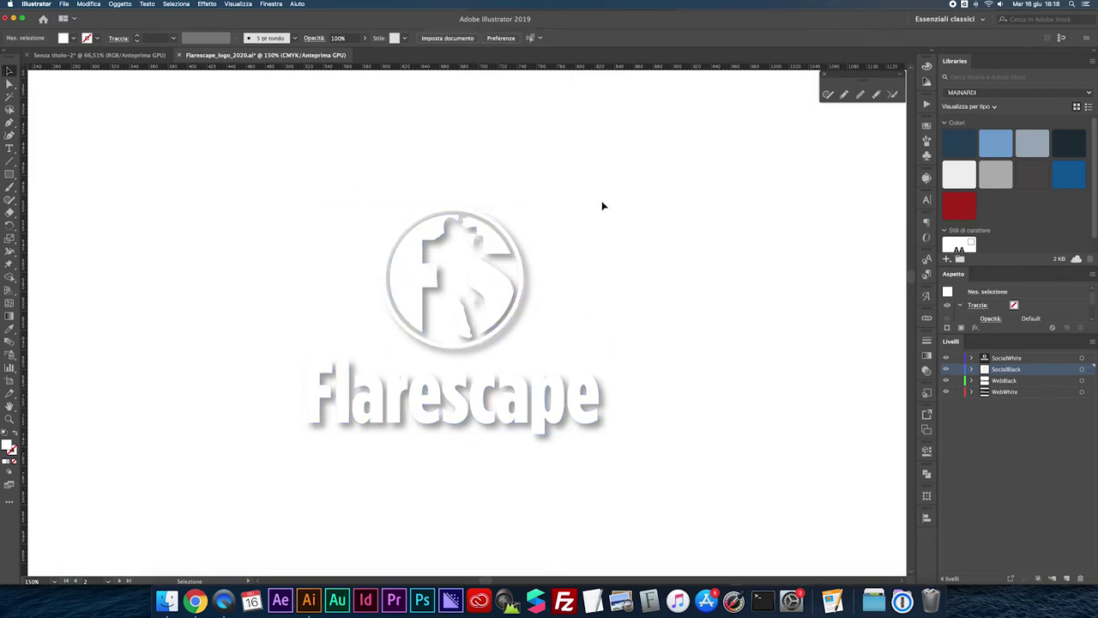
Step: Toggle the logo's drop shadow visibility in the Appearance panel to compare
left_click(403, 269)
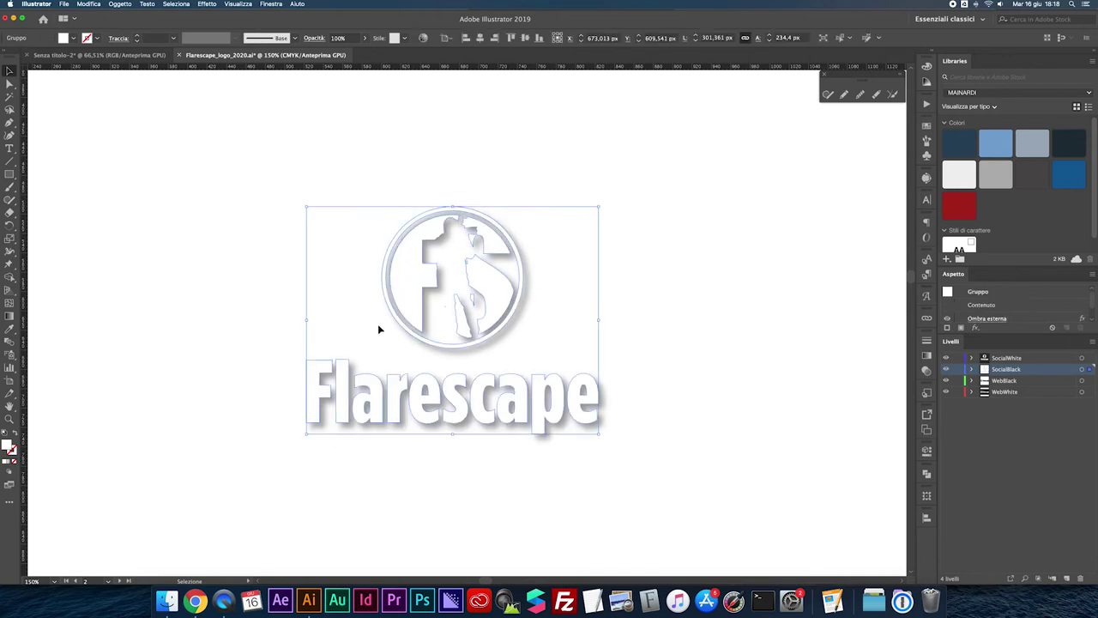
left_click(741, 261)
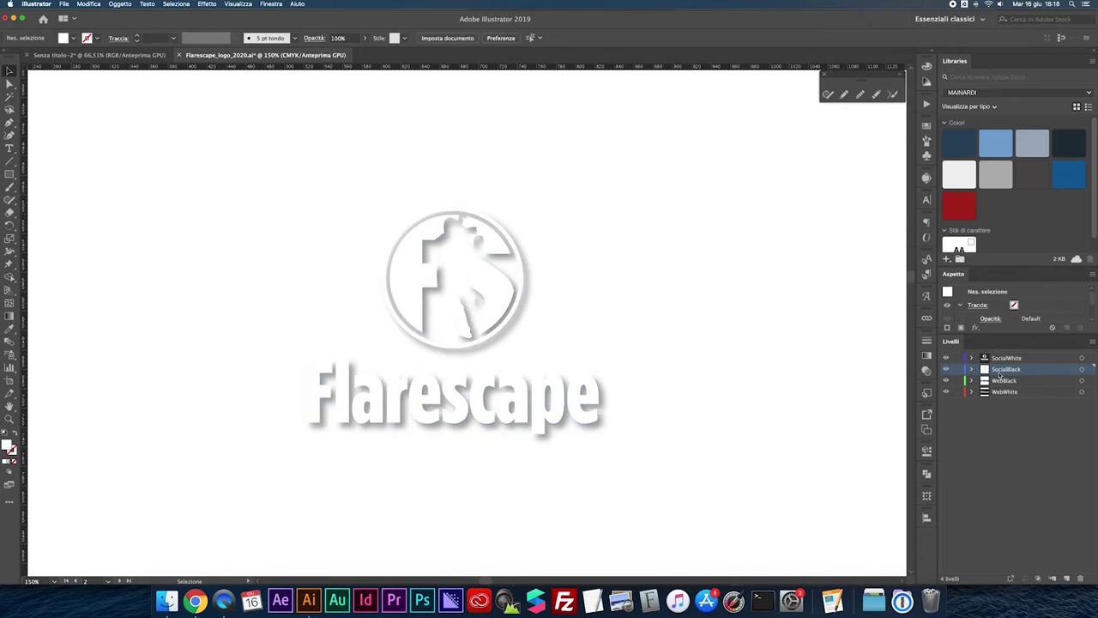
scroll(985, 306, "down", 2)
scroll(978, 307, "down", 1)
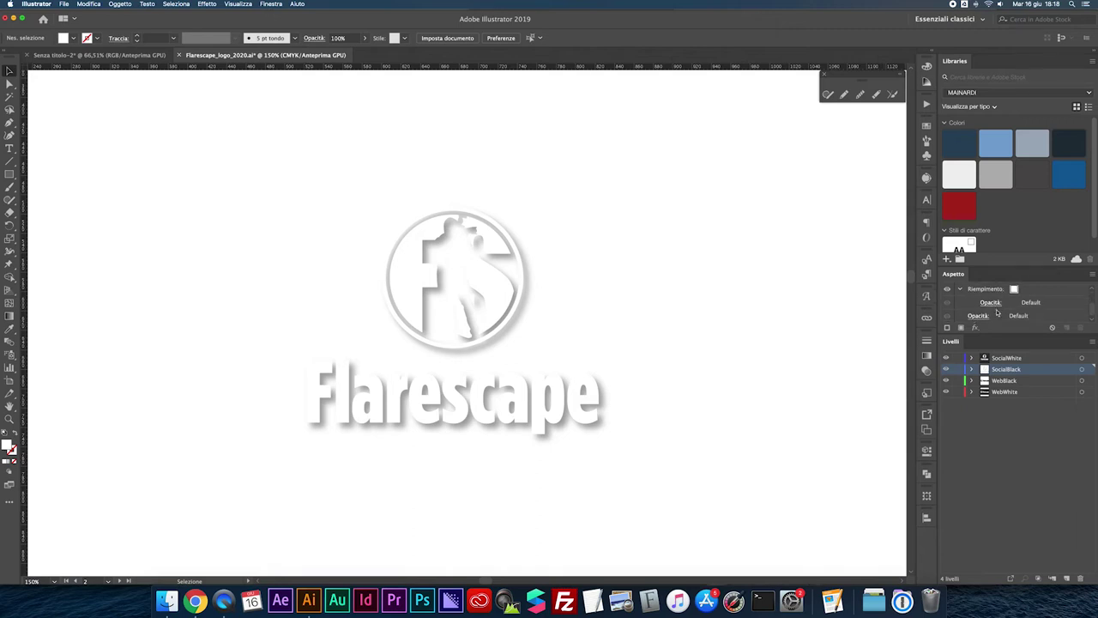
left_click(452, 347)
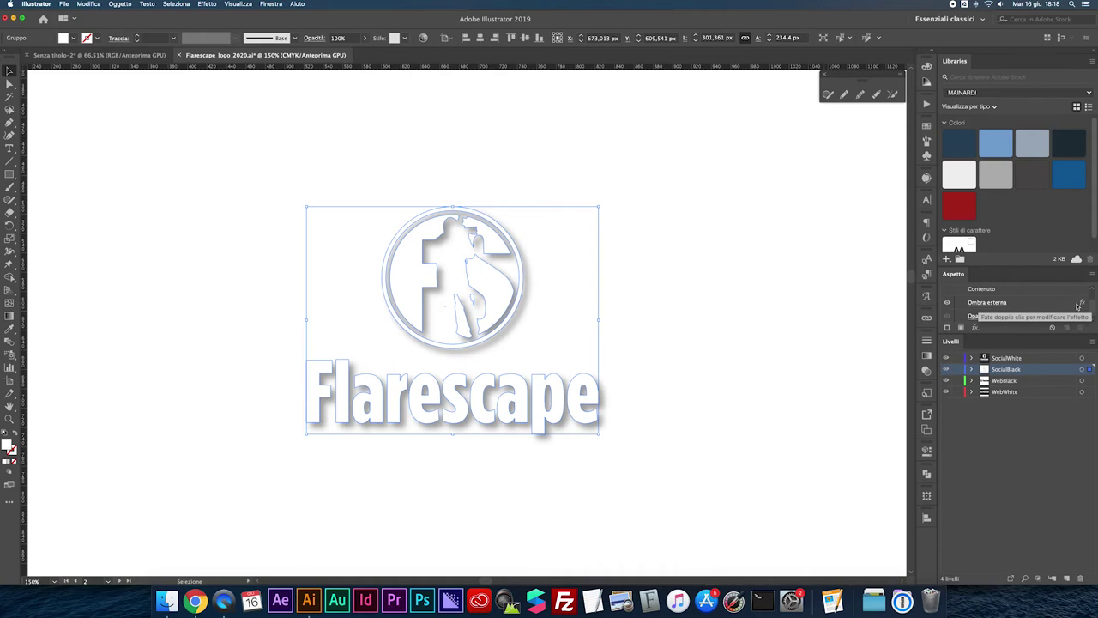
left_click(947, 303)
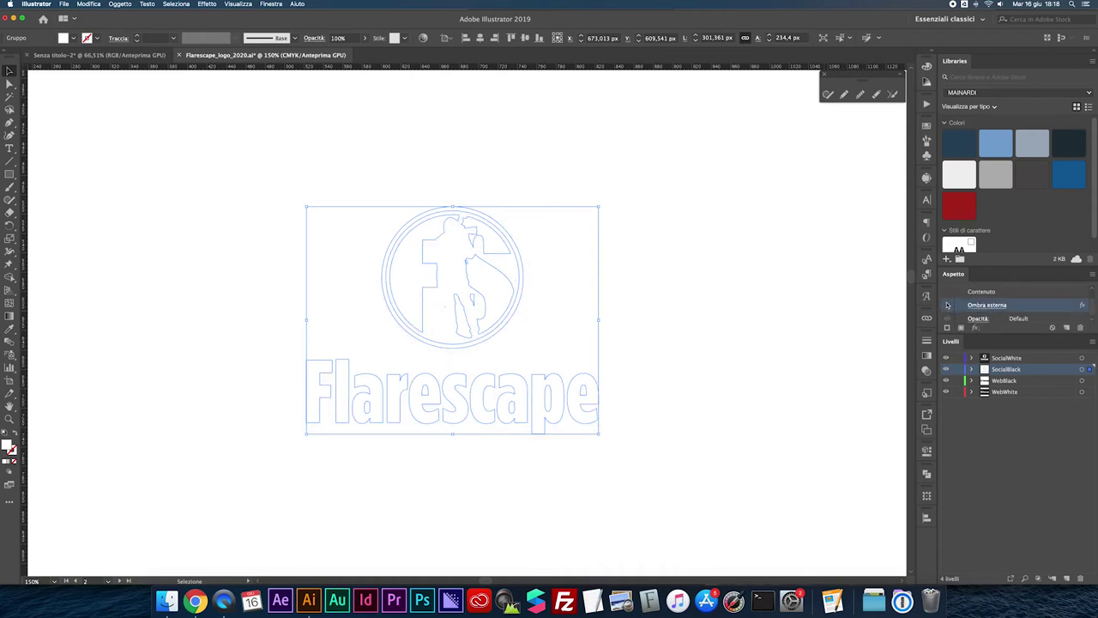
left_click(948, 305)
left_click(947, 305)
left_click(948, 305)
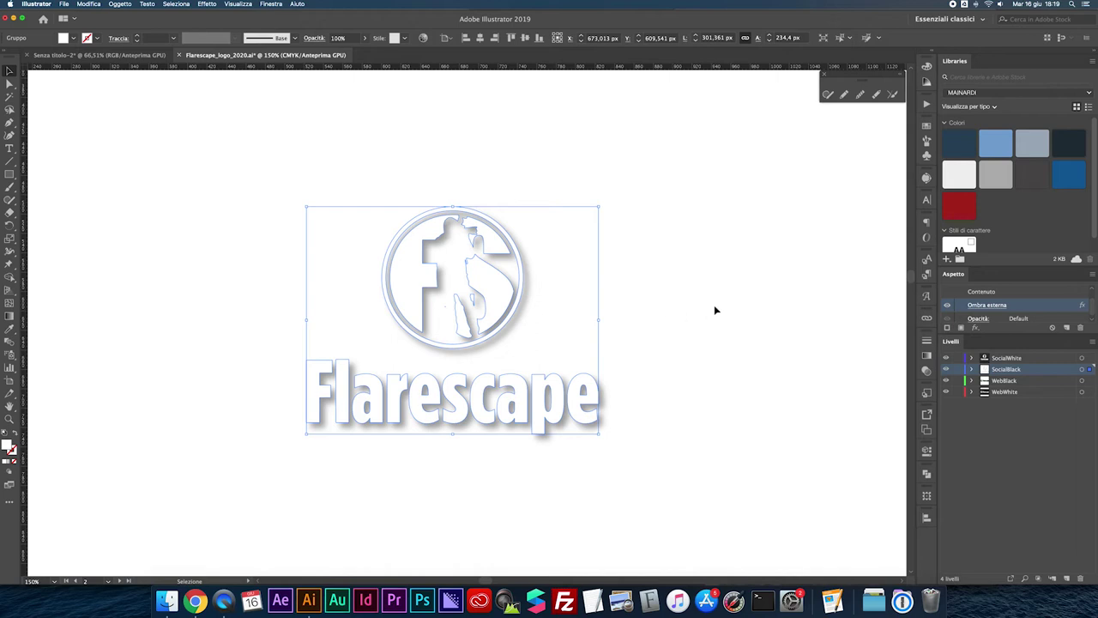
Step: Reselect the logo group and hide its drop shadow effect
left_click(867, 343)
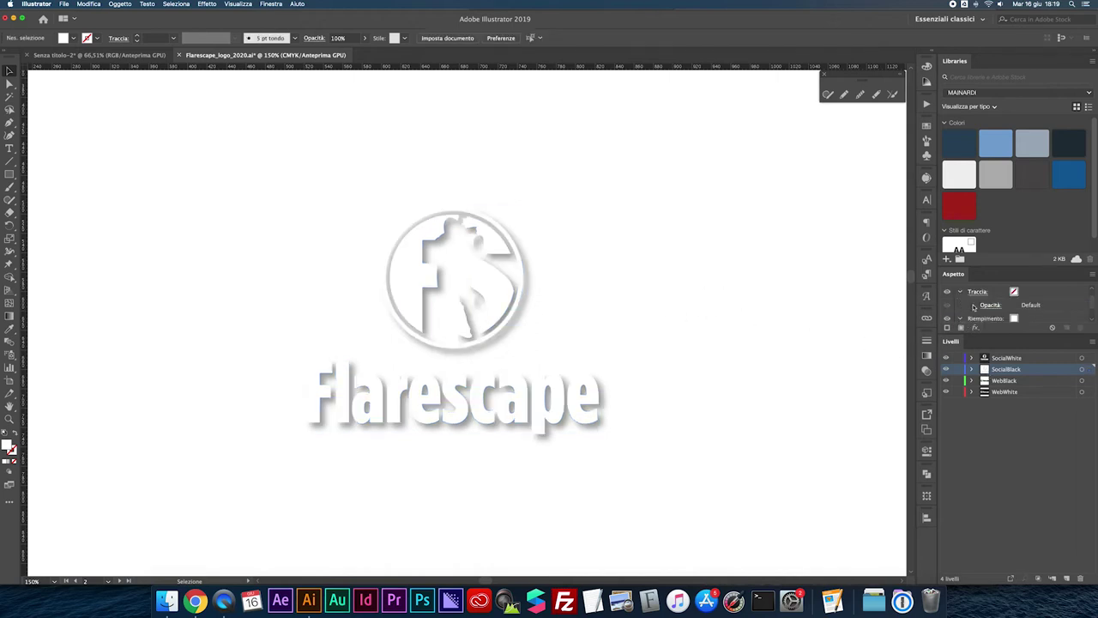
scroll(995, 316, "down", 2)
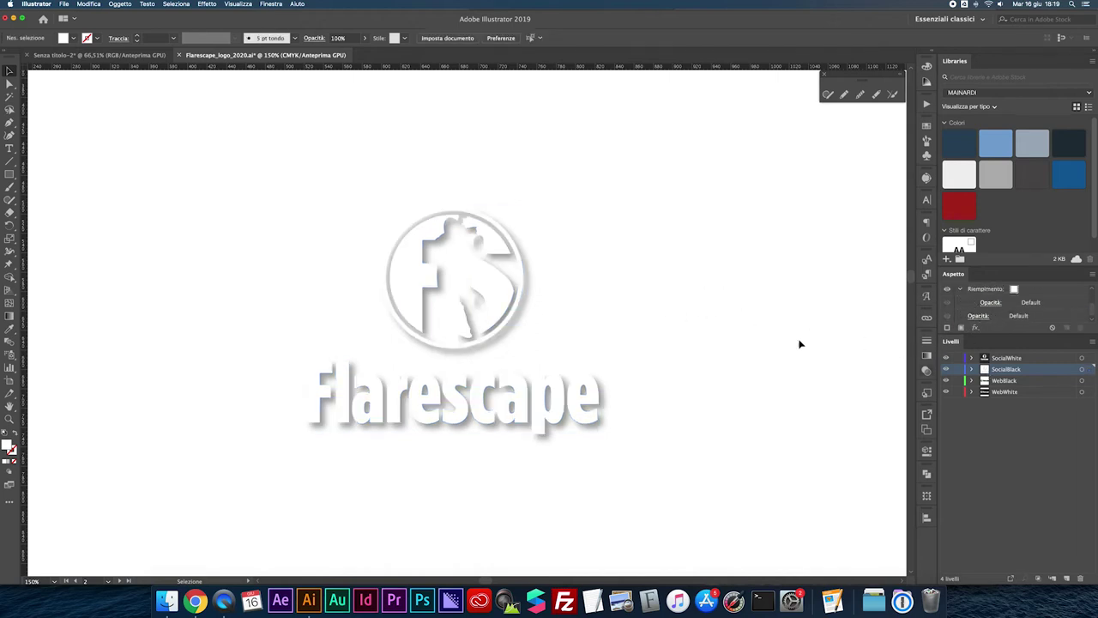
left_click(505, 296)
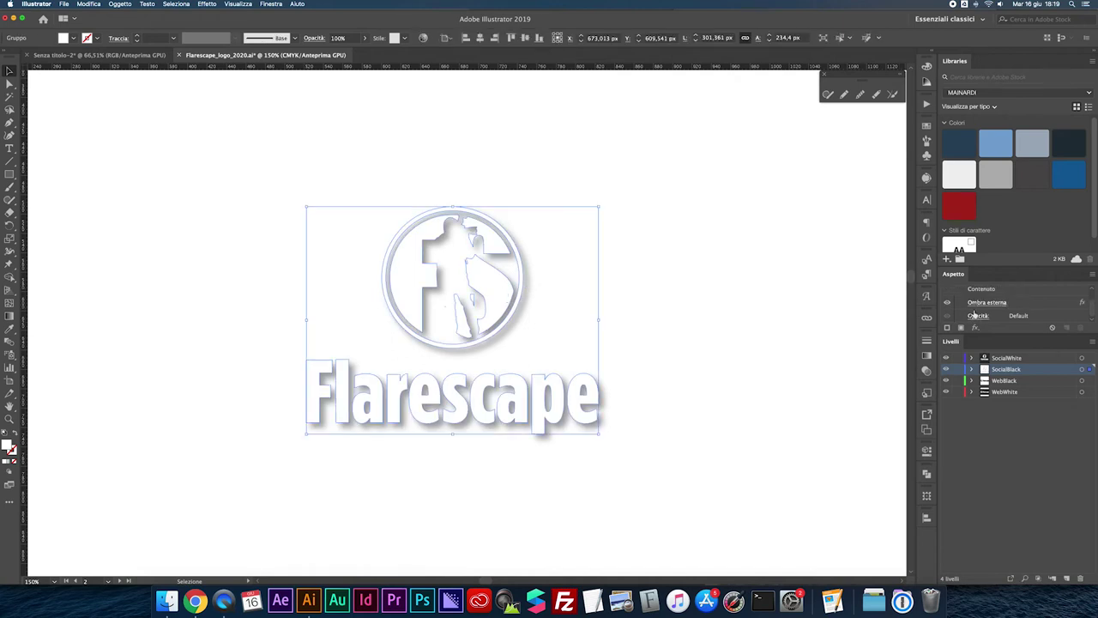
left_click(948, 303)
Step: Select the second logo group inside the SocialBlack layer
left_click(707, 326)
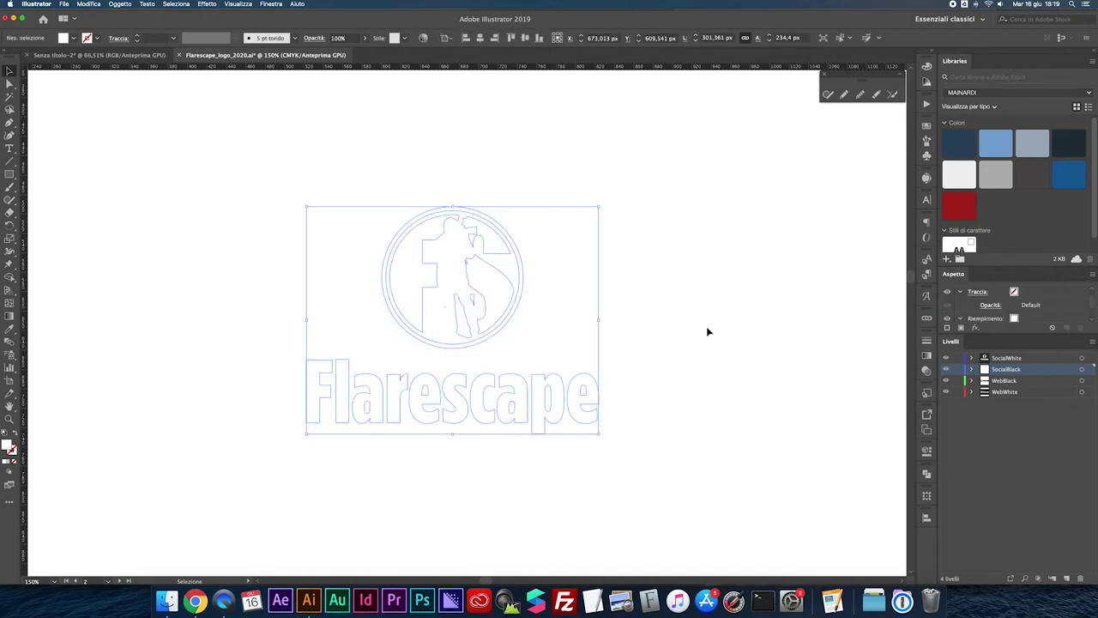
left_click(584, 378)
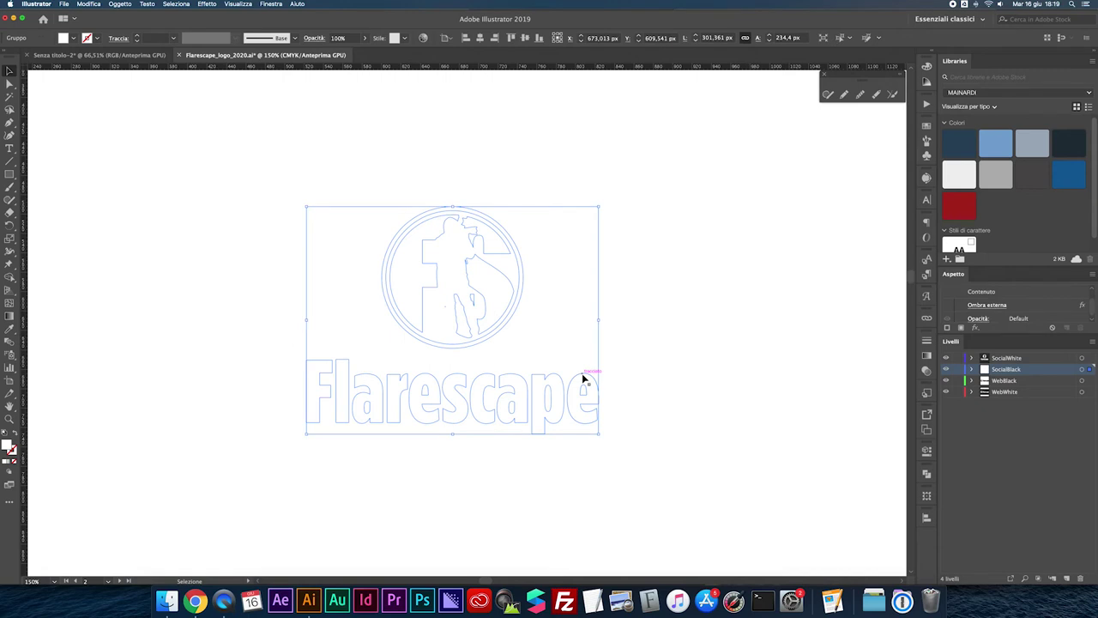
key("a")
key("v")
left_click(971, 369)
left_click(1083, 380)
left_click(1085, 392)
left_click(1085, 391)
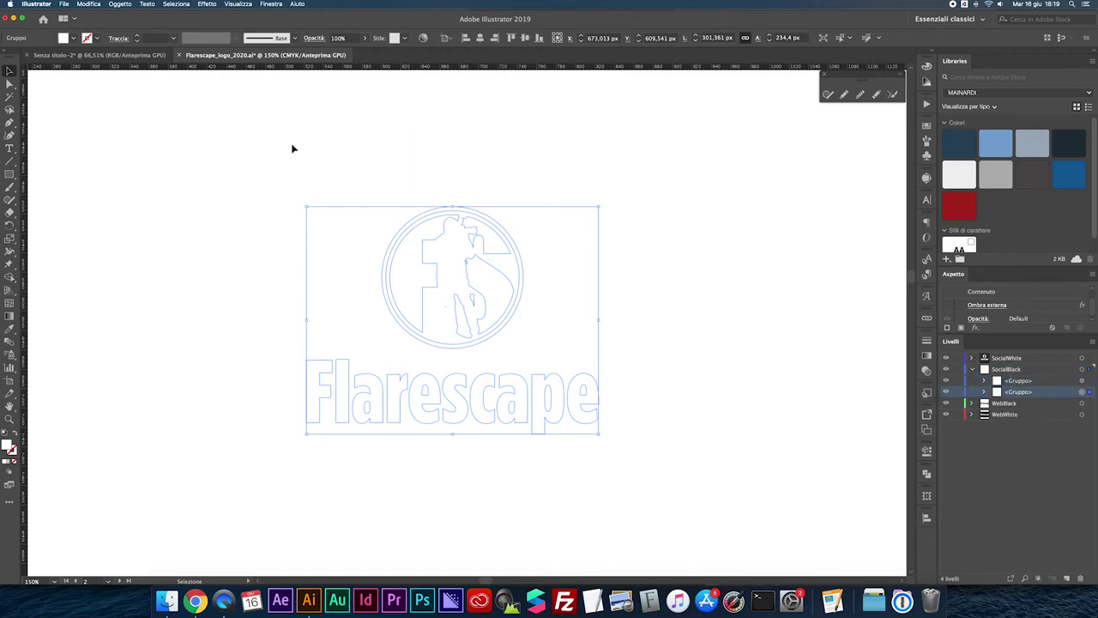
Step: Fill the second logo copy black and nudge it 10 px right and up
left_click(72, 38)
left_click(28, 58)
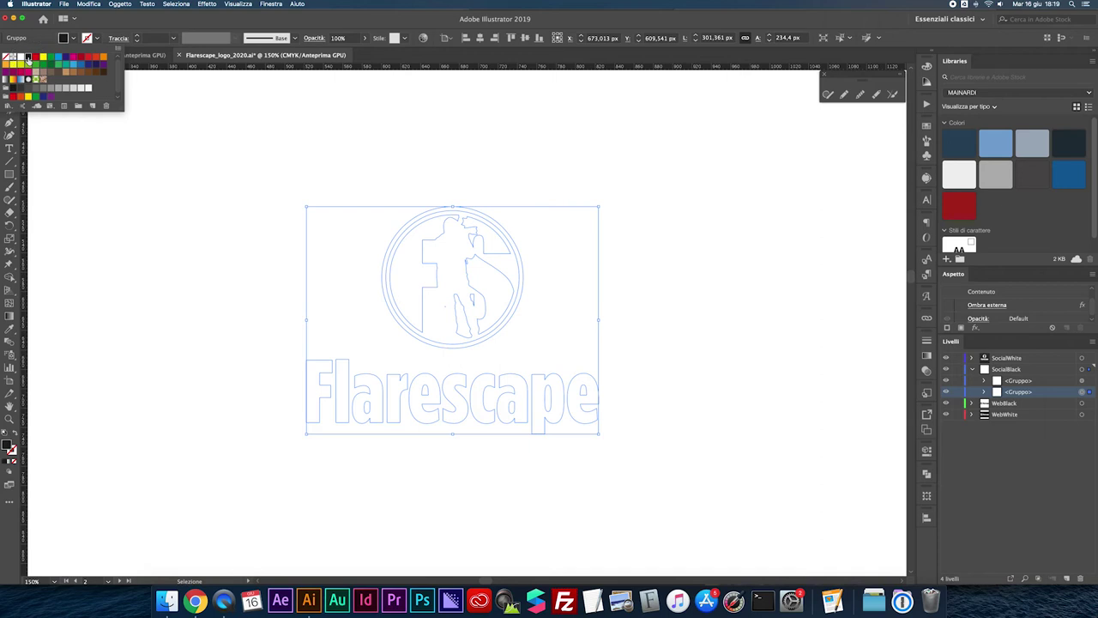
left_click(242, 181)
key("shift+Right")
key("shift+Up")
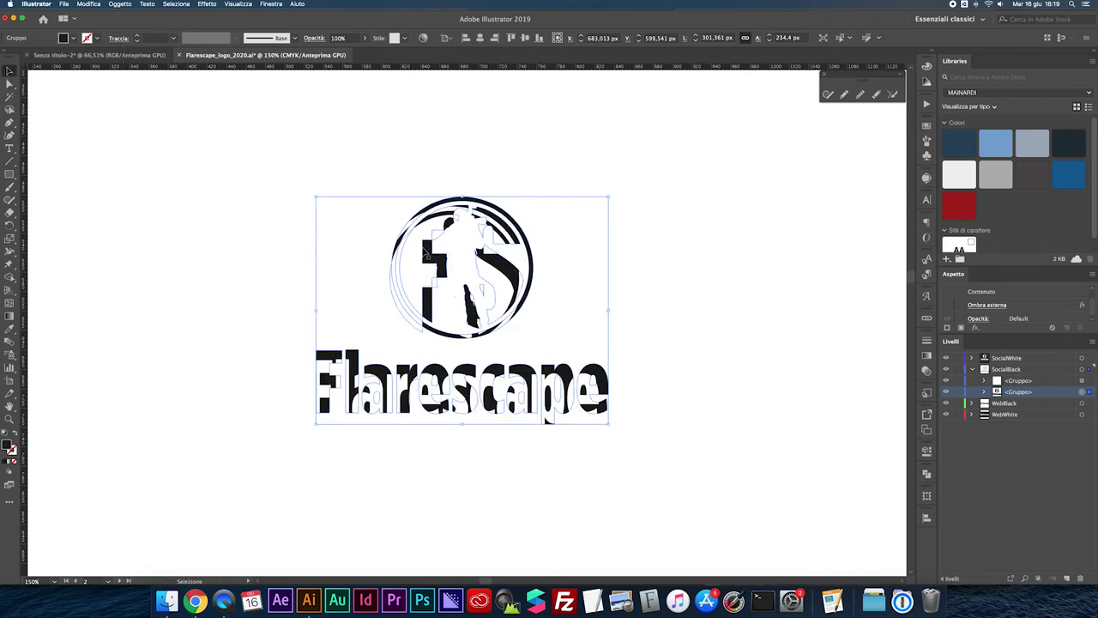
left_click(207, 3)
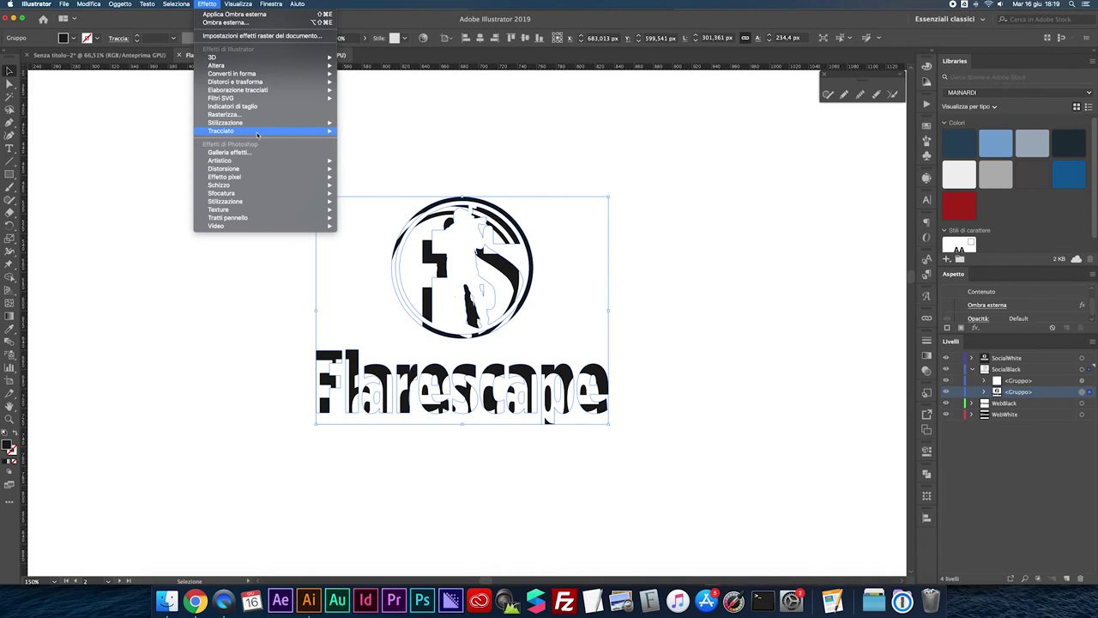
mouse_move(258, 193)
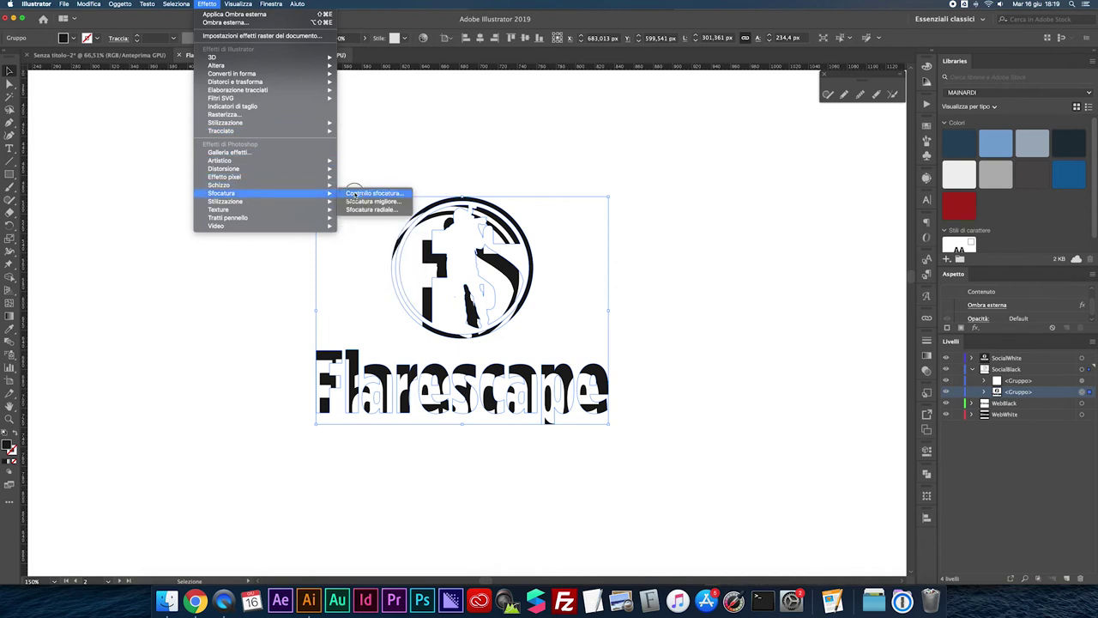
Step: Apply a Gaussian blur (Controllo sfocatura) of 16,5 px radius to the black copy
left_click(355, 194)
left_click(498, 312)
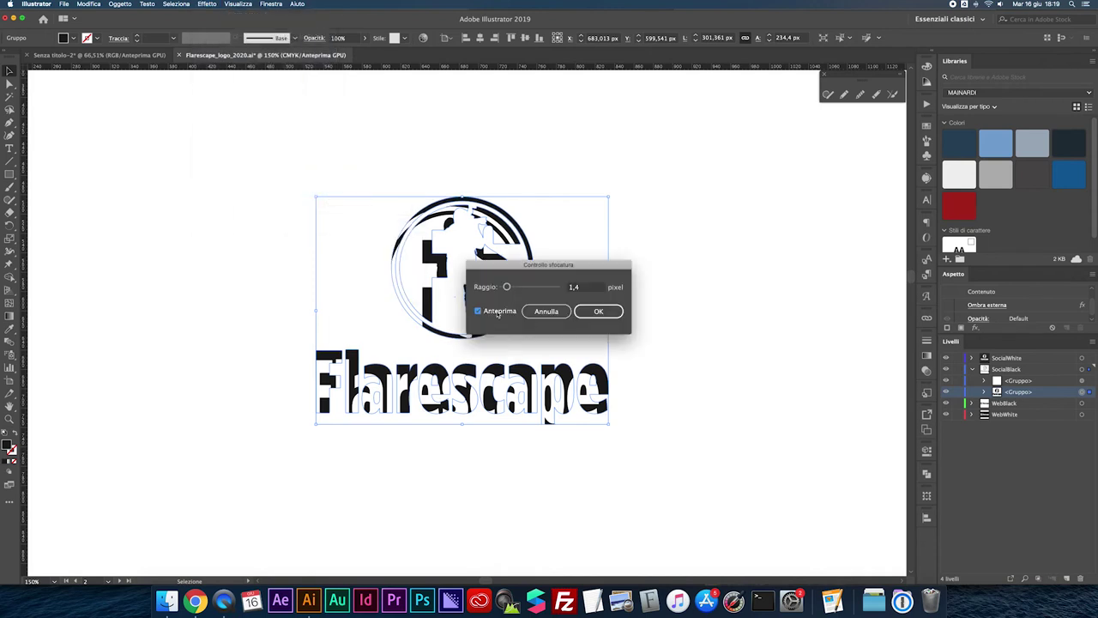
mouse_move(518, 269)
left_mouse_down()
mouse_move(685, 256)
mouse_move(687, 274)
mouse_move(700, 274)
left_mouse_up()
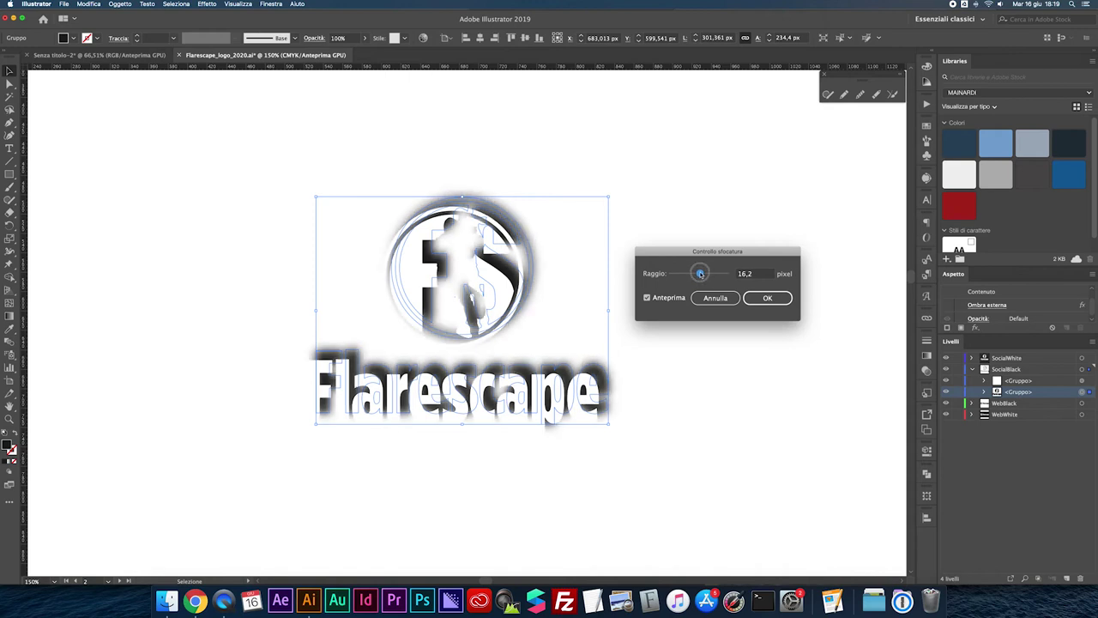
left_click(768, 298)
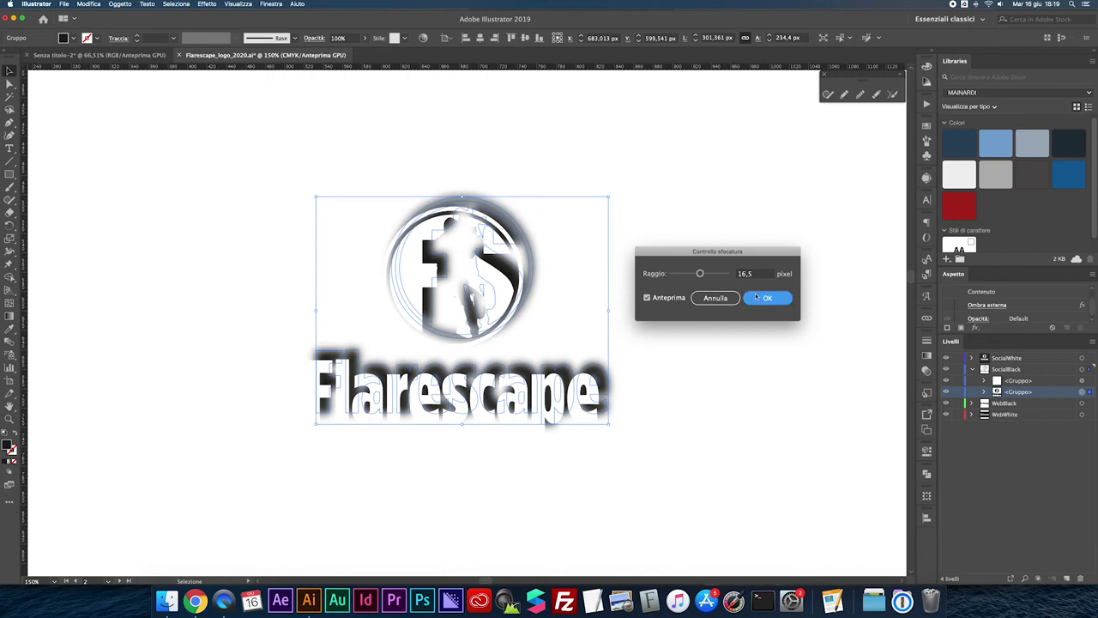
left_click(753, 338)
Step: Nudge the blurred black copy left and down, undoing a stray drag
left_click(1081, 391)
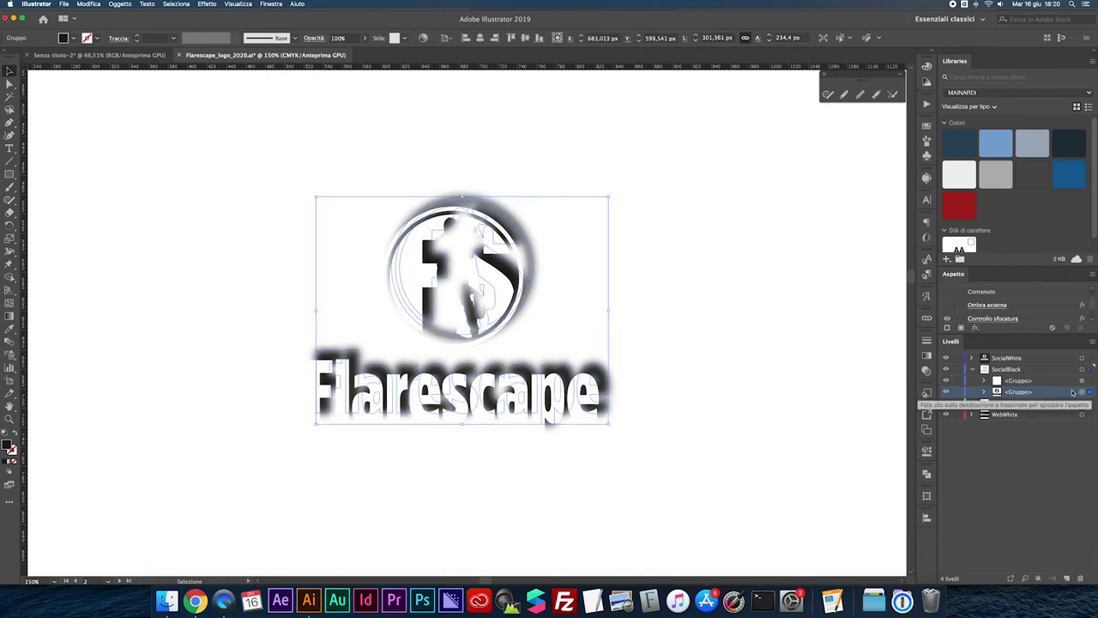
key("Left")
key("Left")
key("Left")
key("Down")
key("Down")
key("Down")
mouse_move(495, 251)
left_mouse_down()
mouse_move(554, 266)
mouse_move(655, 184)
left_mouse_up()
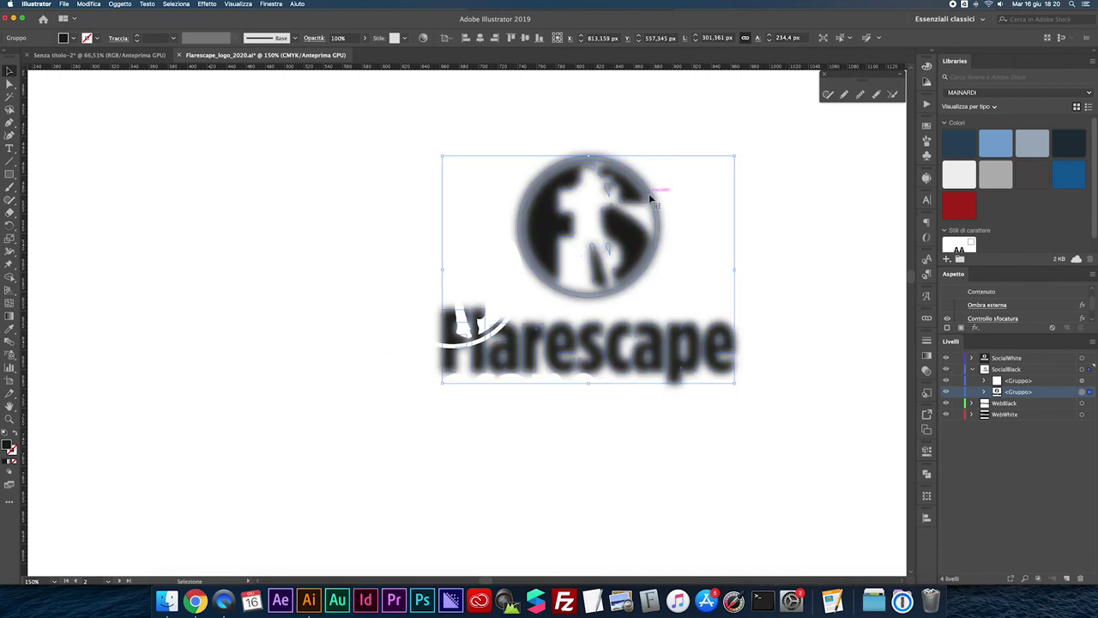
key("ctrl+z")
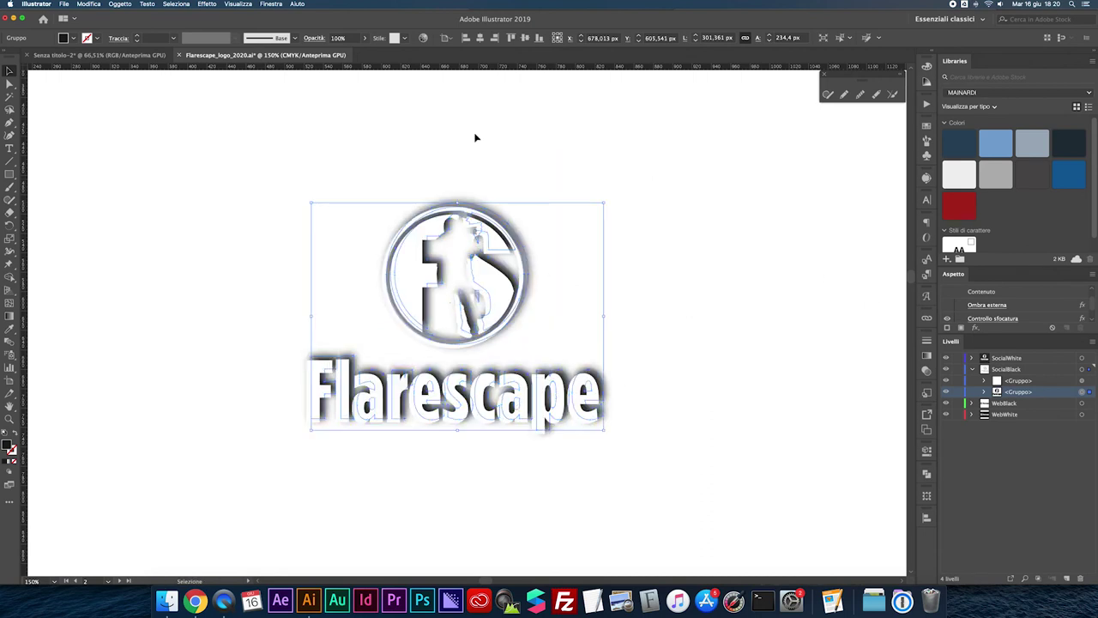
Step: Set the blurred copy's opacity to 40% and nudge it 1 px left and down
left_click(366, 40)
left_click_drag(362, 52, 340, 52)
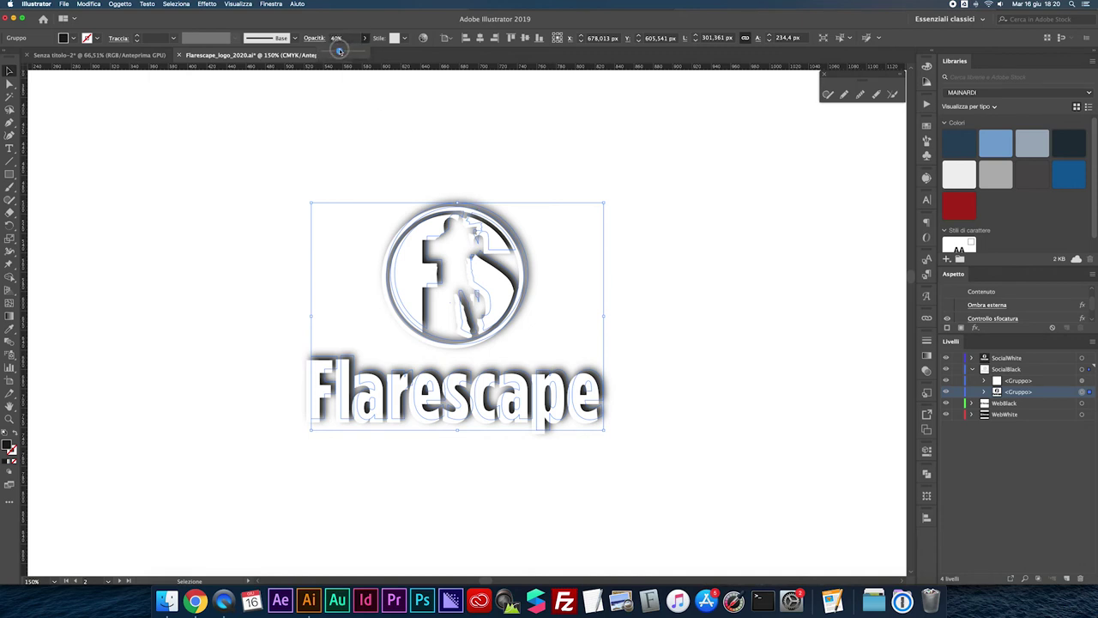
left_click(455, 124)
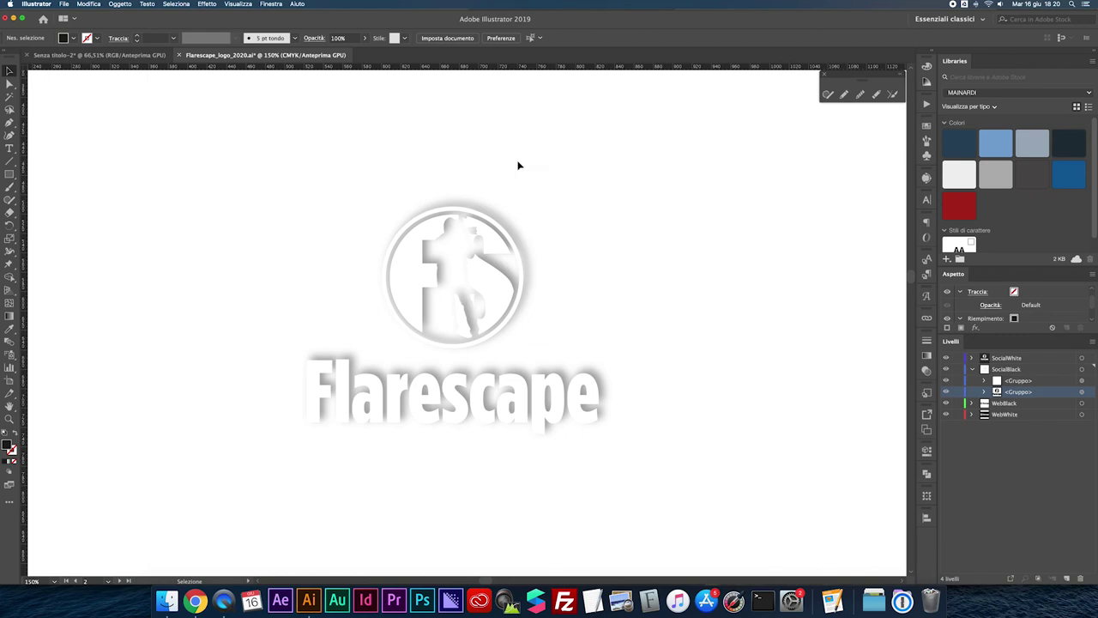
left_click(1089, 392)
key("Down")
key("Left")
left_click(752, 369)
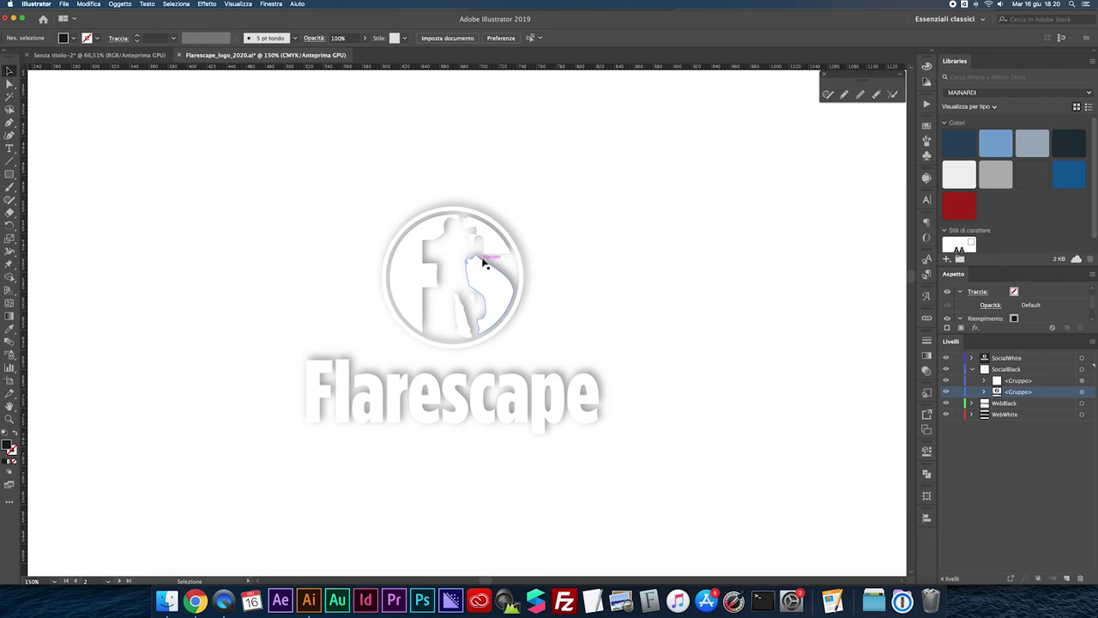
Step: Marquee-select the shadowed logo and drag it about 50 px left
left_click(413, 263)
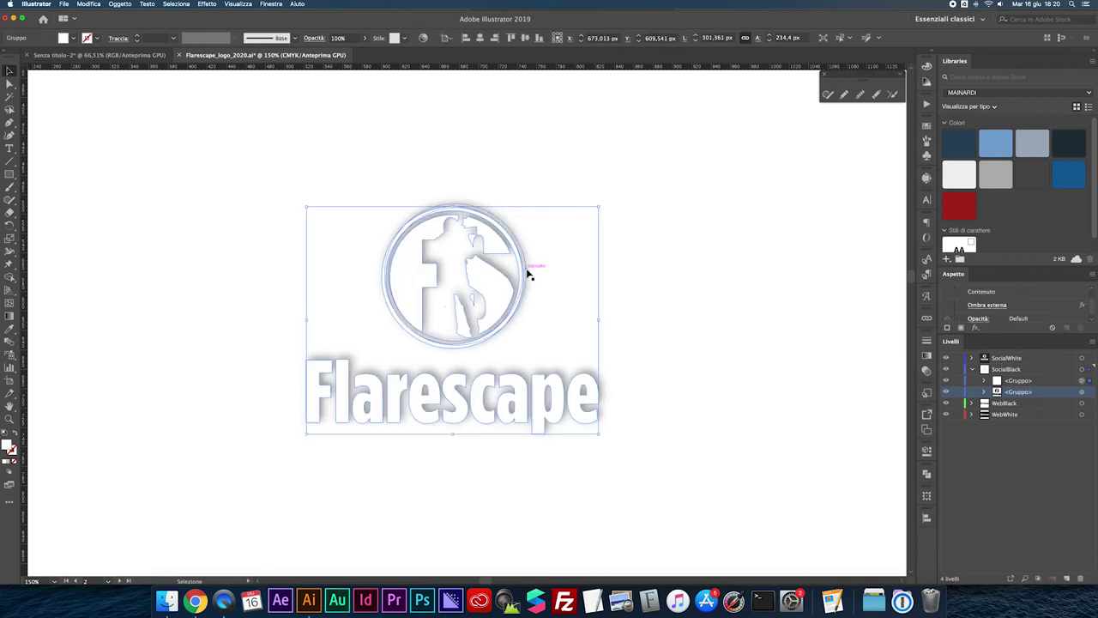
left_click(688, 252)
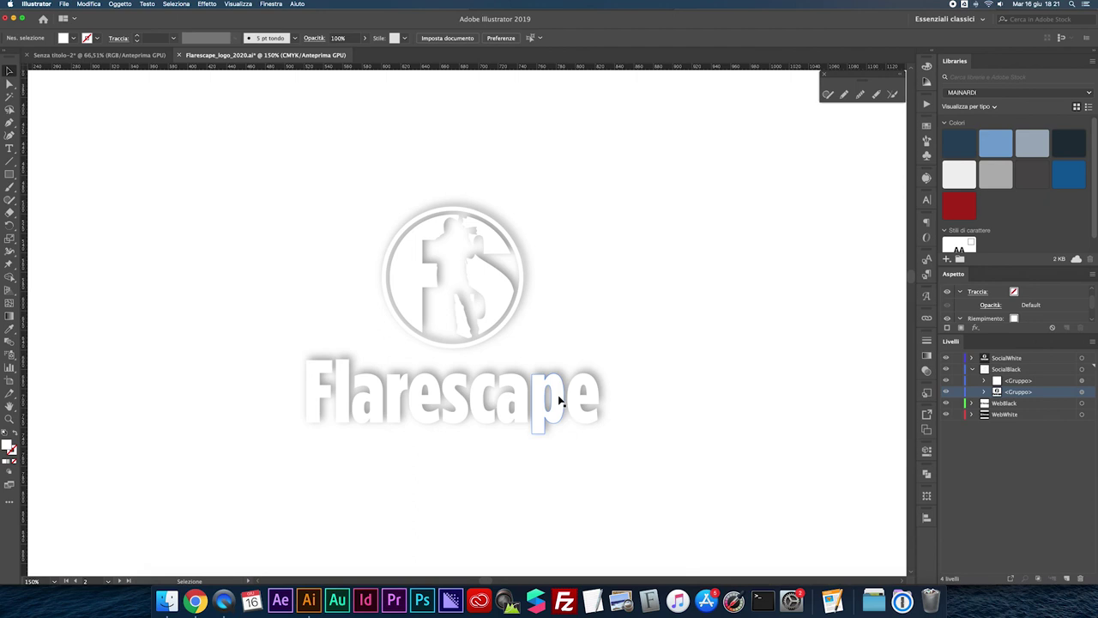
left_click_drag(659, 302, 517, 436)
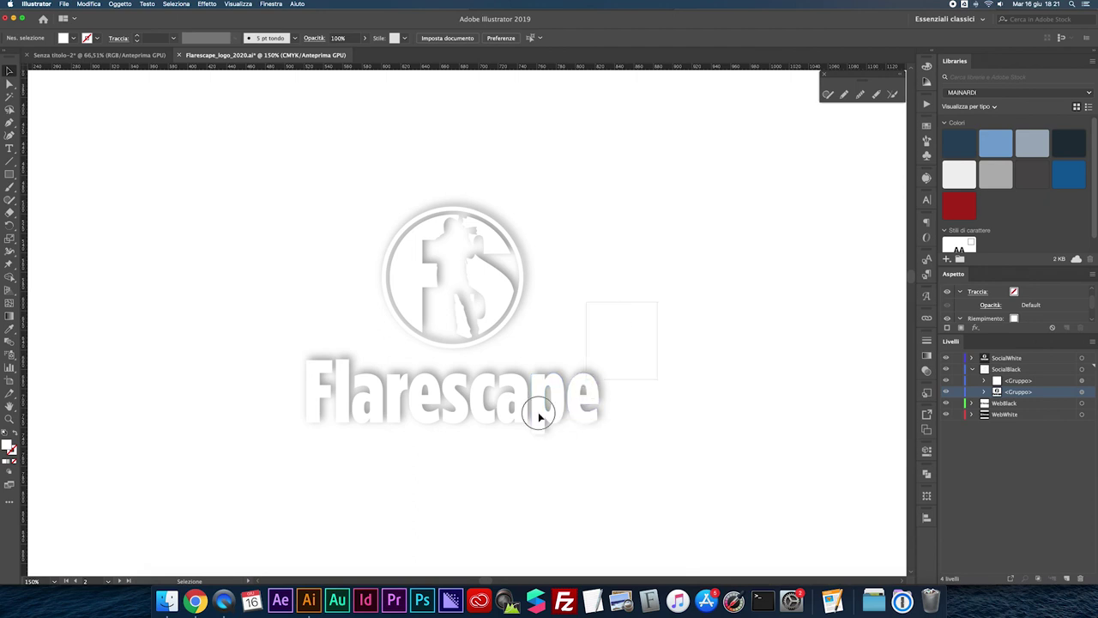
left_click_drag(569, 387, 527, 394)
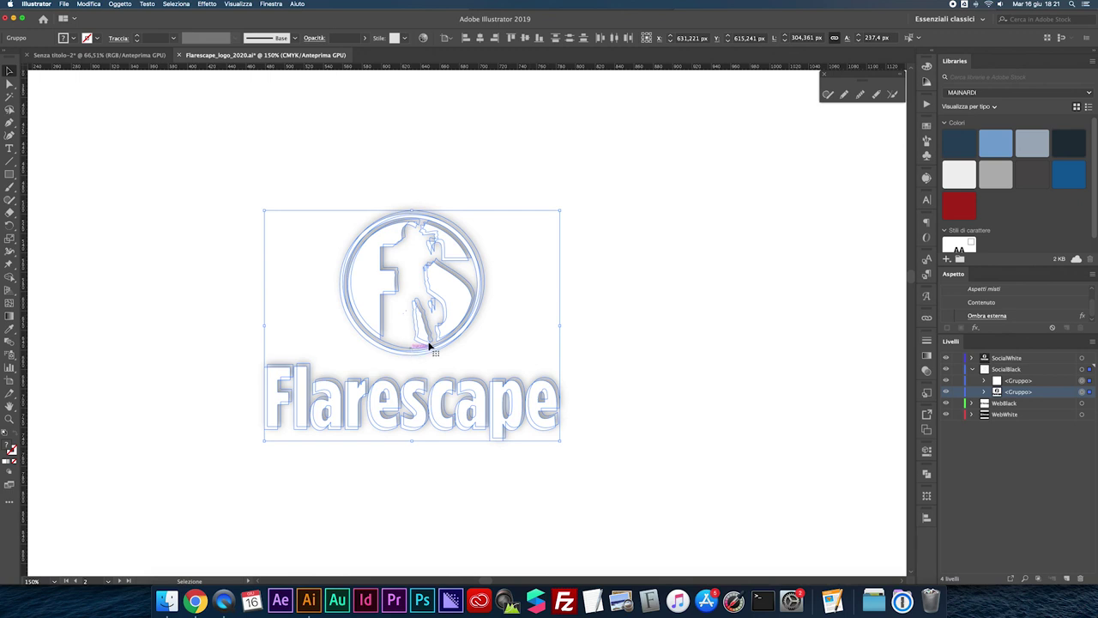
left_click(628, 320)
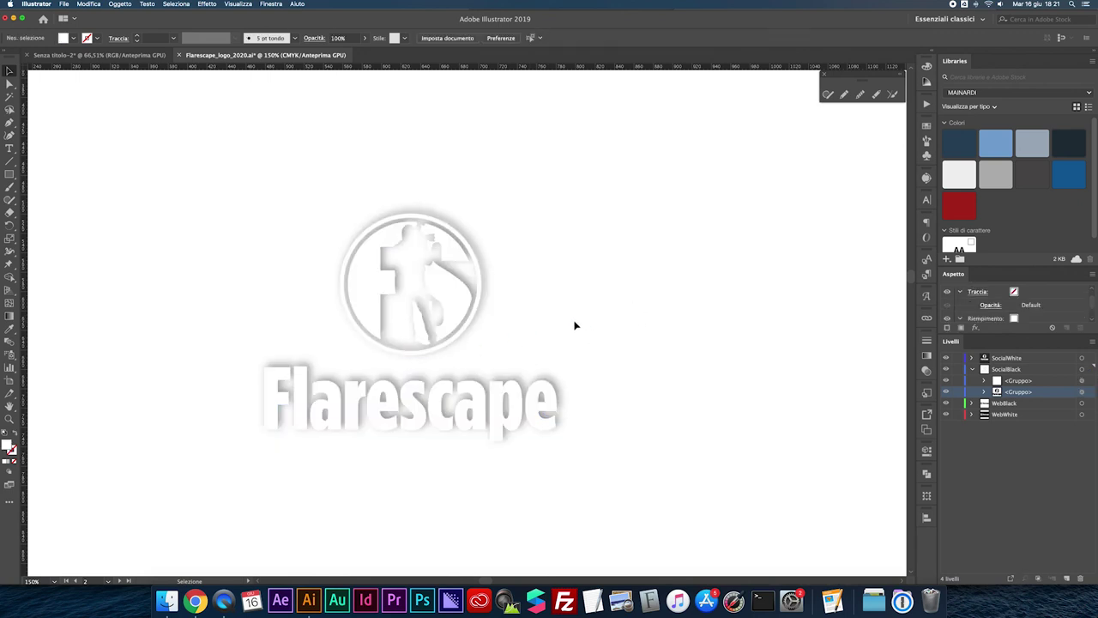